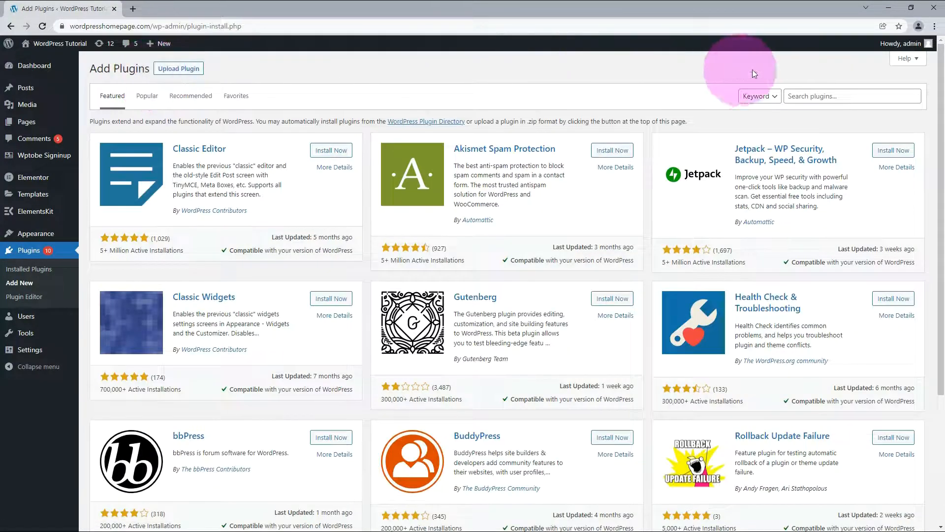
Step: Find the Custom Post Type UI plugin by WebDevStudios, install it and activate it
click(833, 93)
text(Custom Post Type UI)
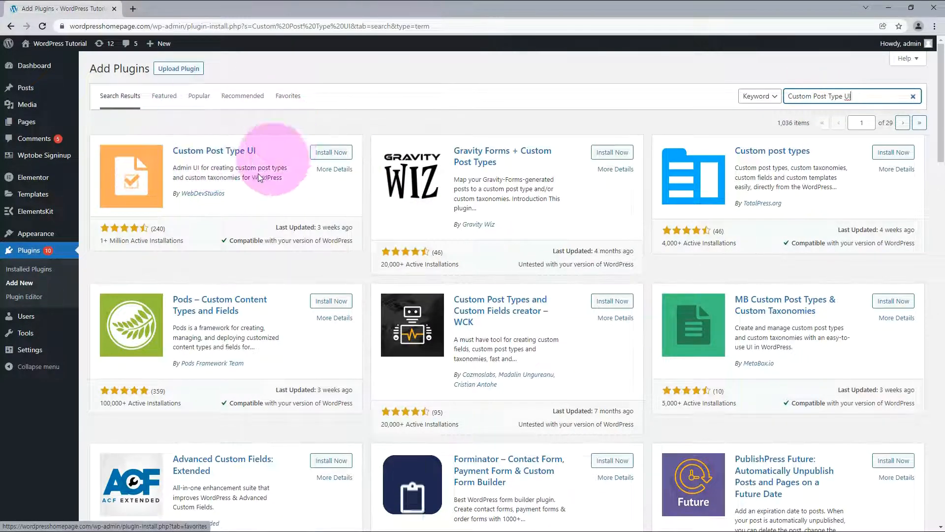
click(332, 153)
click(333, 154)
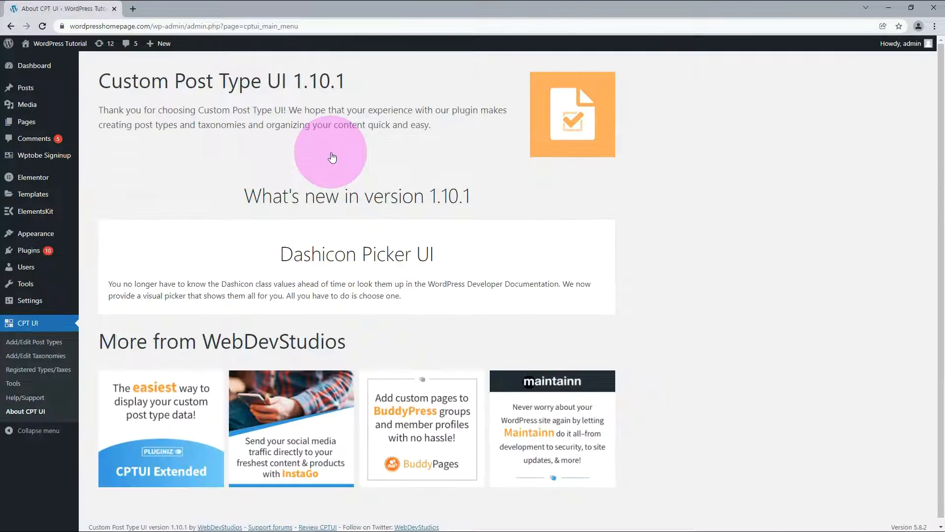
Step: Add a custom post type with slug "coffee", plural label "Coffees" and singular label "Coffee"
click(22, 345)
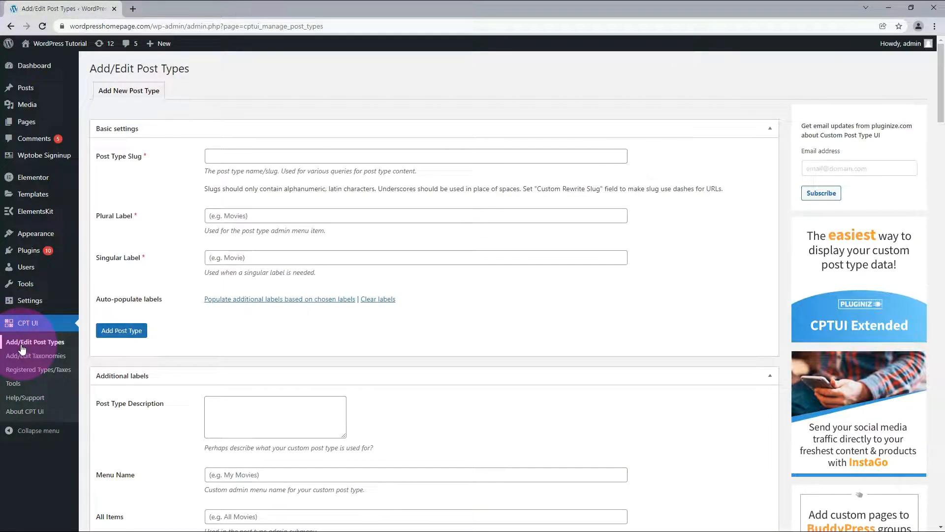
click(301, 155)
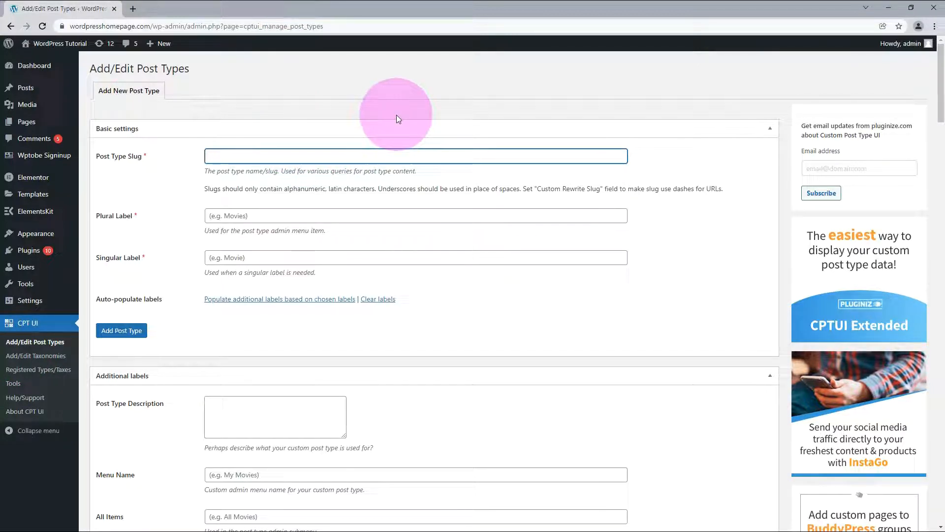
text(coffee)
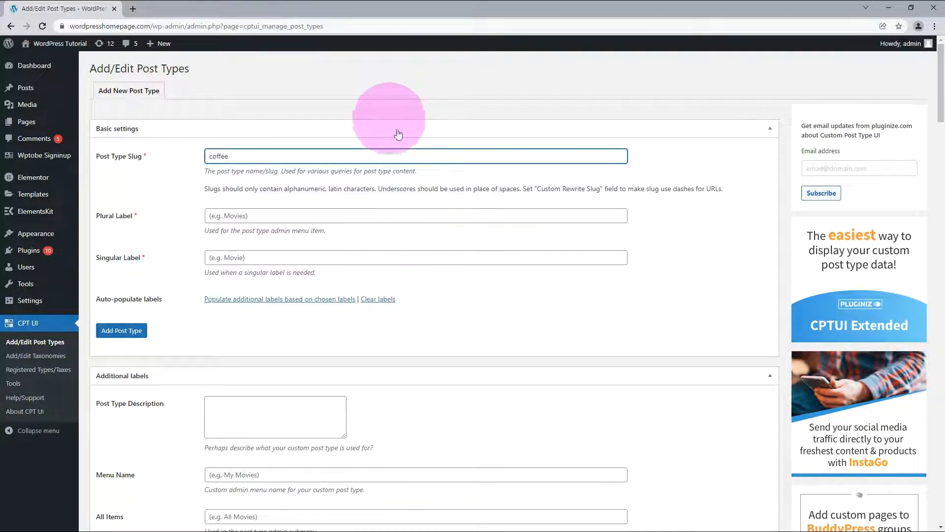
click(286, 215)
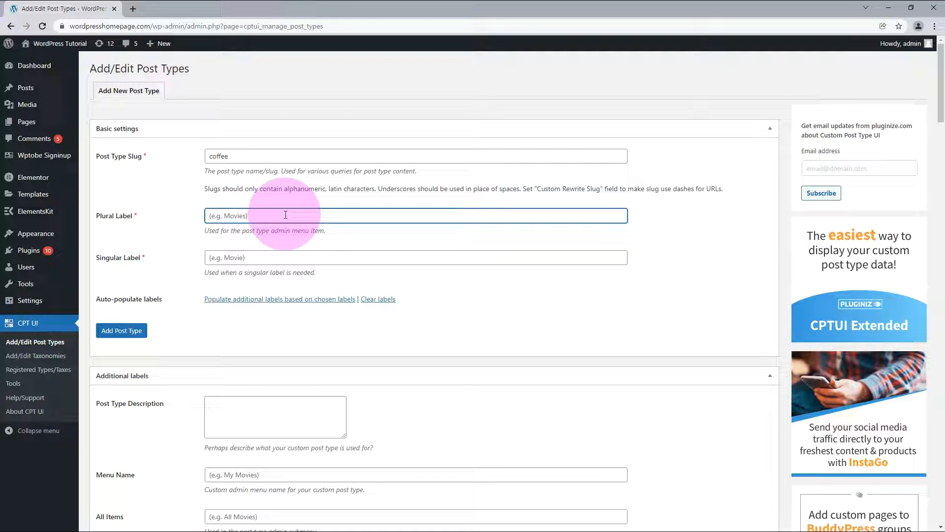
text(Coffees)
click(259, 256)
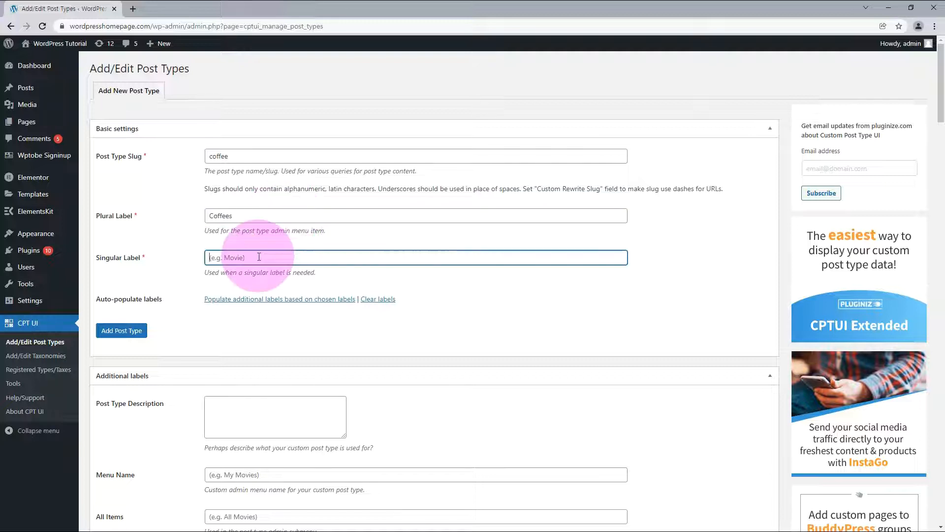
text(Coffee)
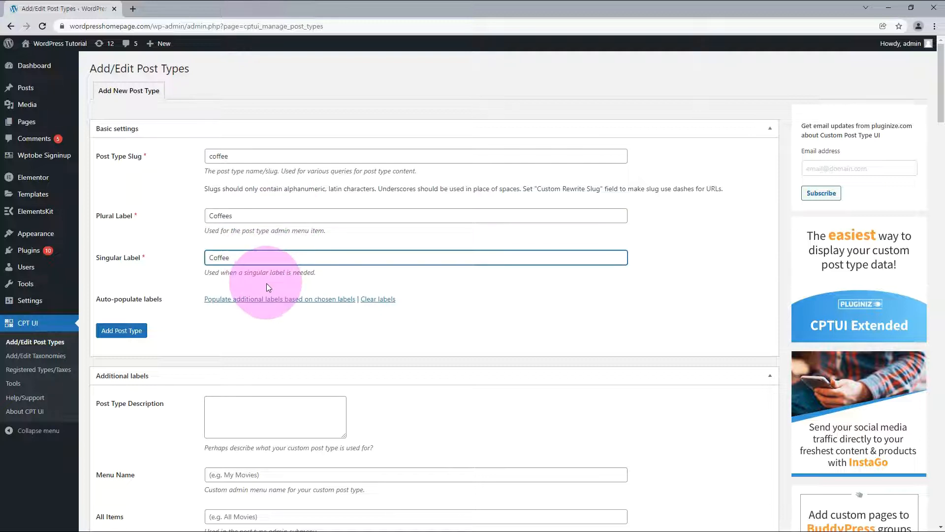
click(134, 331)
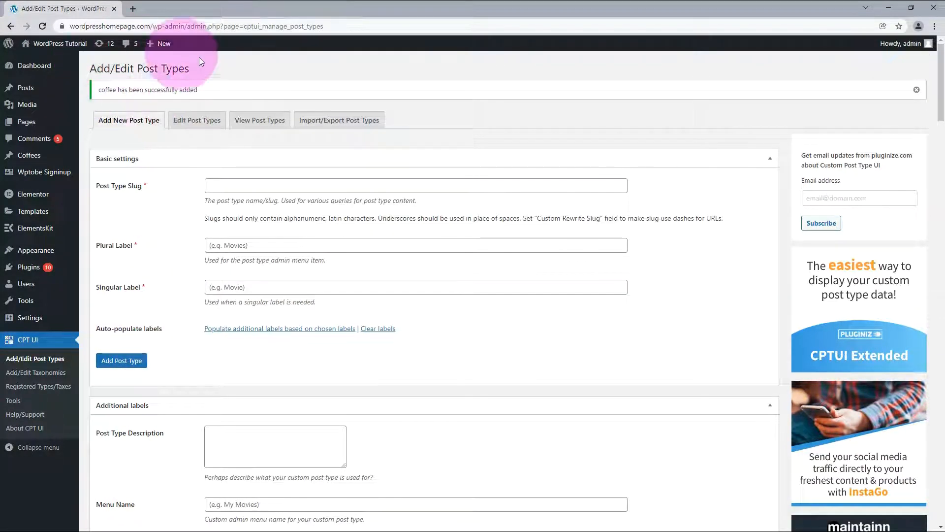
Step: Create a new Coffees entry titled "Coffee Post 1" with the paragraph "커스텀 포스트 생성"
mouse_move(30, 161)
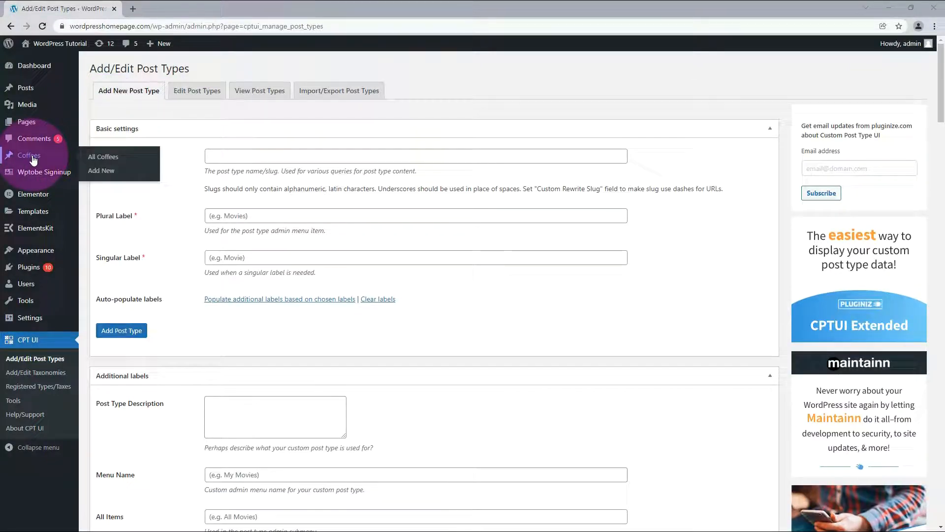
click(30, 161)
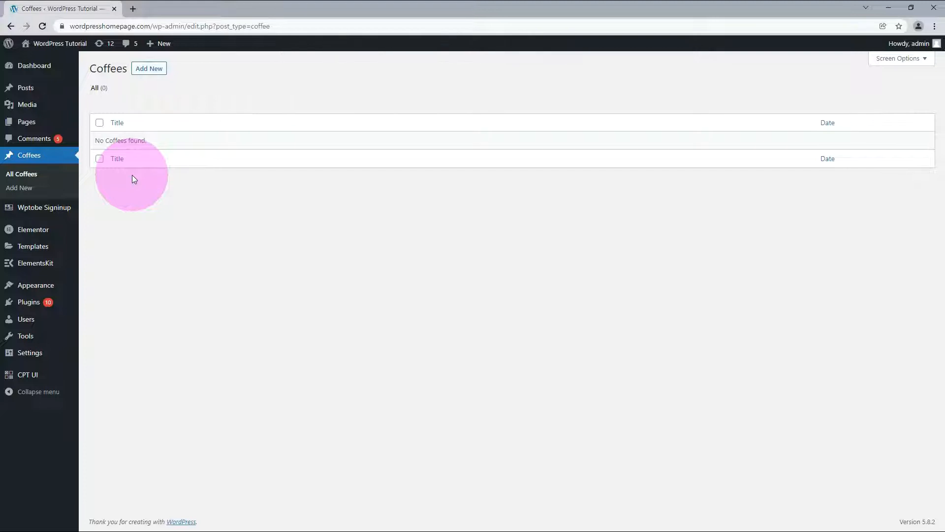
click(146, 71)
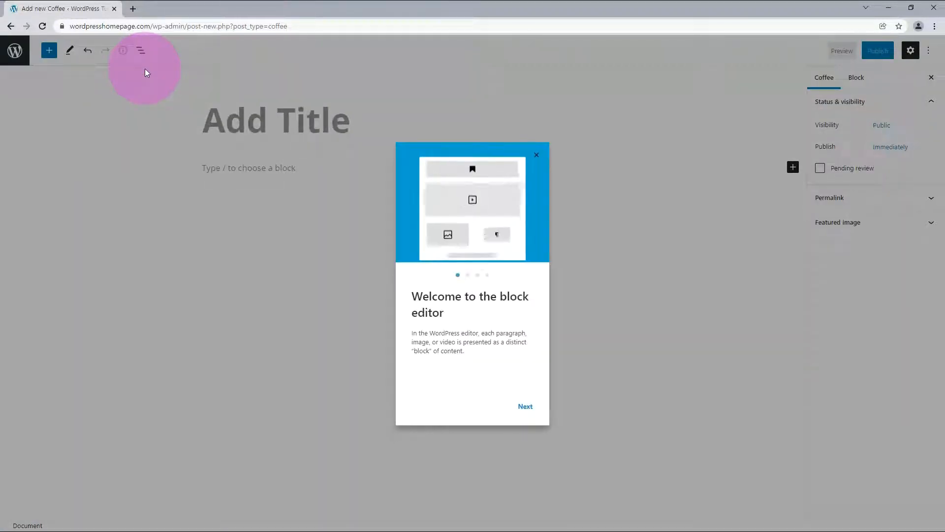
click(537, 155)
click(258, 128)
text(Coff)
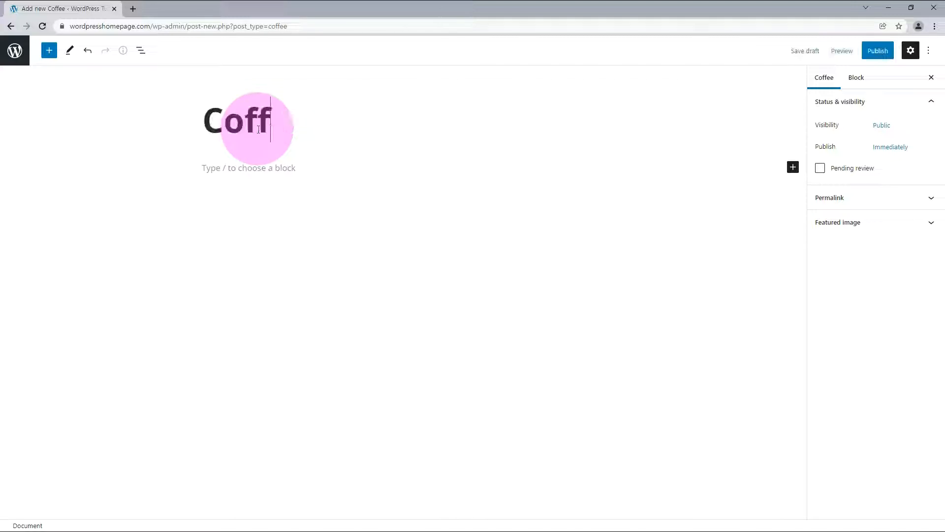
text(ee Post 1)
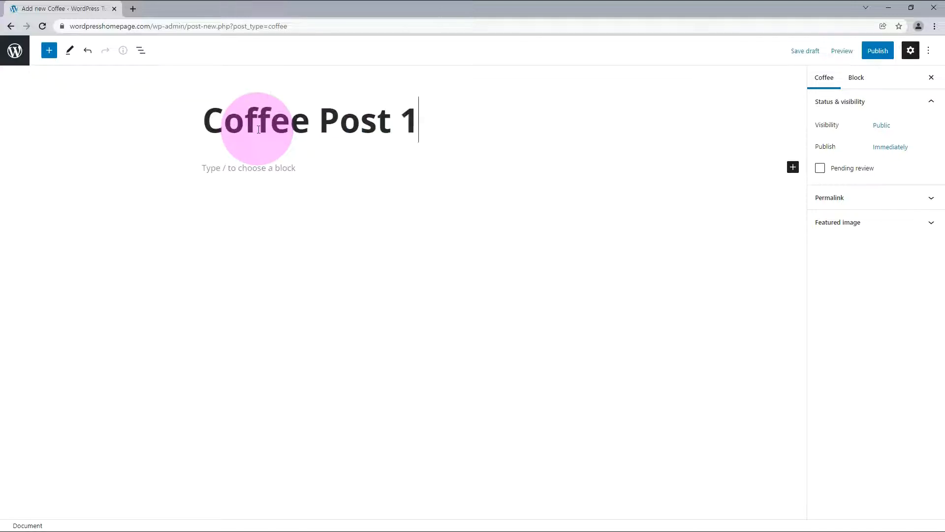
key(Return)
text(커스텀 포스트 생성)
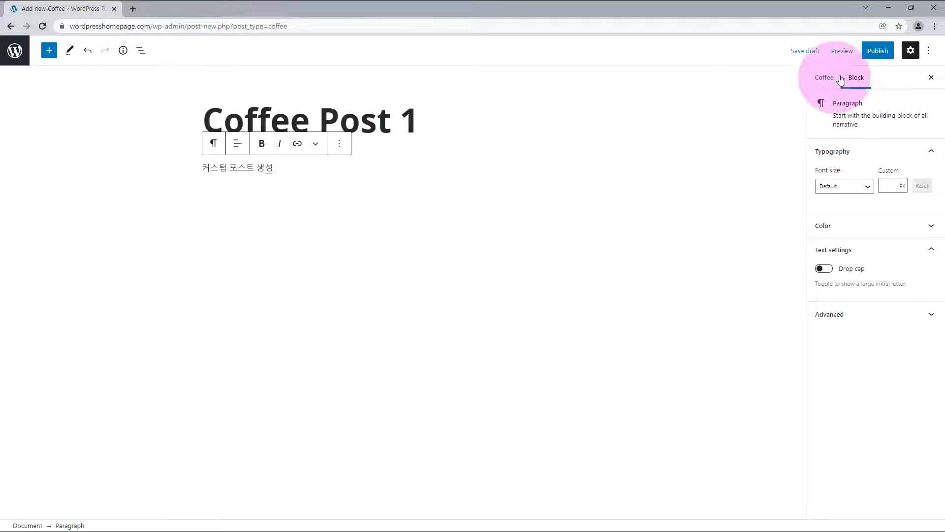
Step: Publish Coffee Post 1 and view it on the live site in a new browser tab
click(878, 52)
click(857, 58)
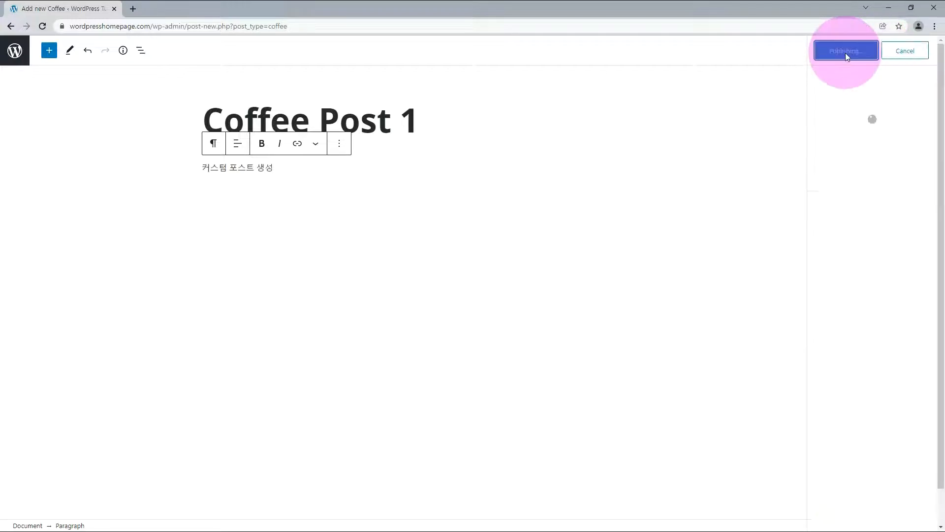
click(95, 499)
click(165, 10)
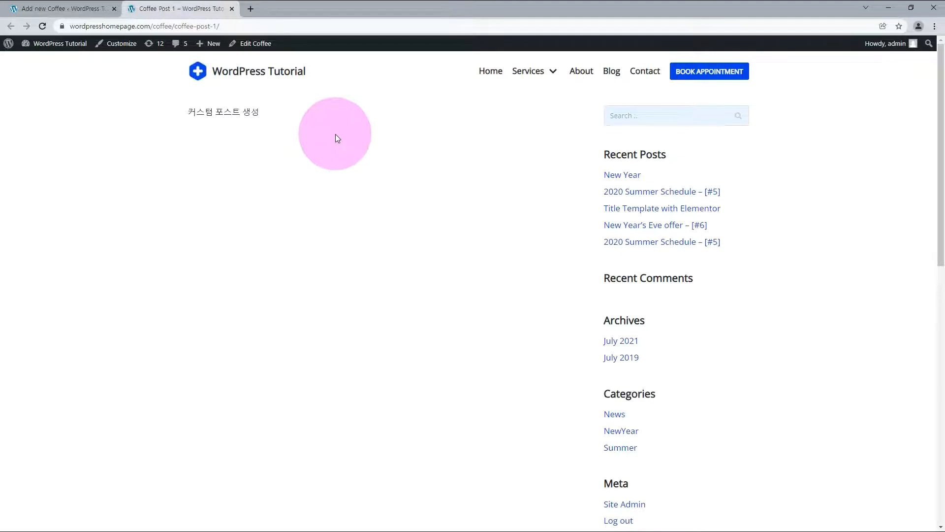
Step: Return to the admin area, open the Coffees post type for editing, and collapse its basic settings and additional labels
click(54, 15)
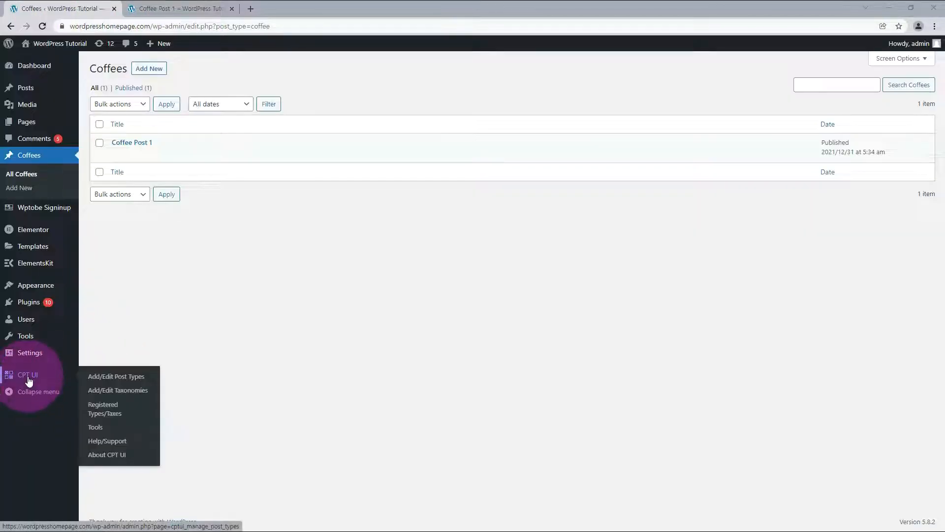
click(24, 376)
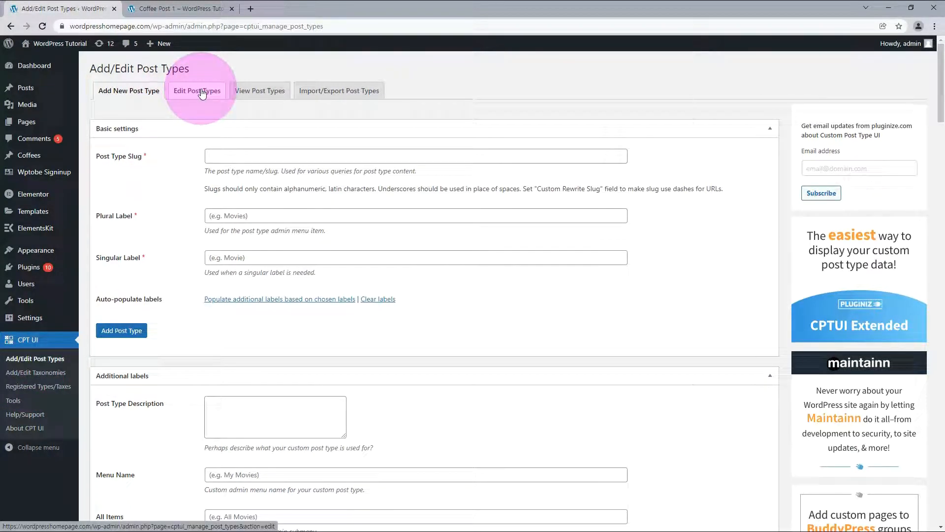
click(202, 94)
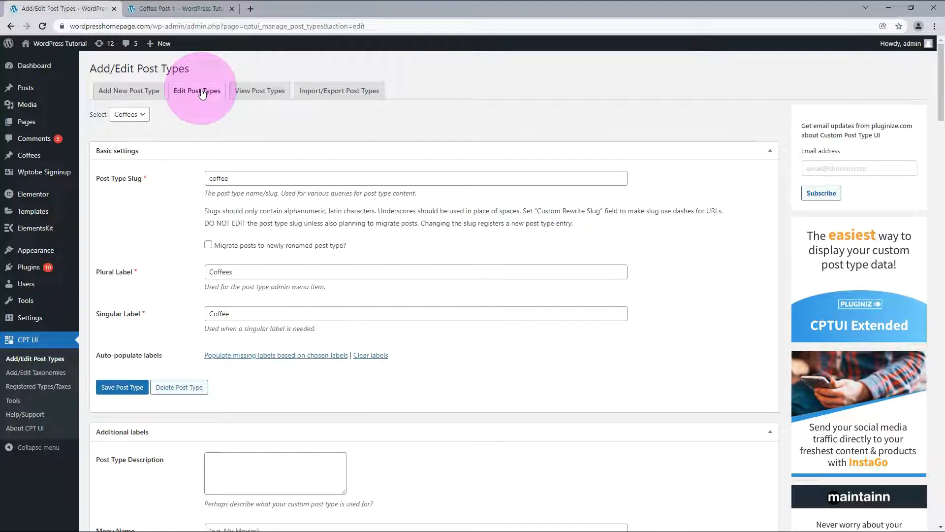
click(770, 151)
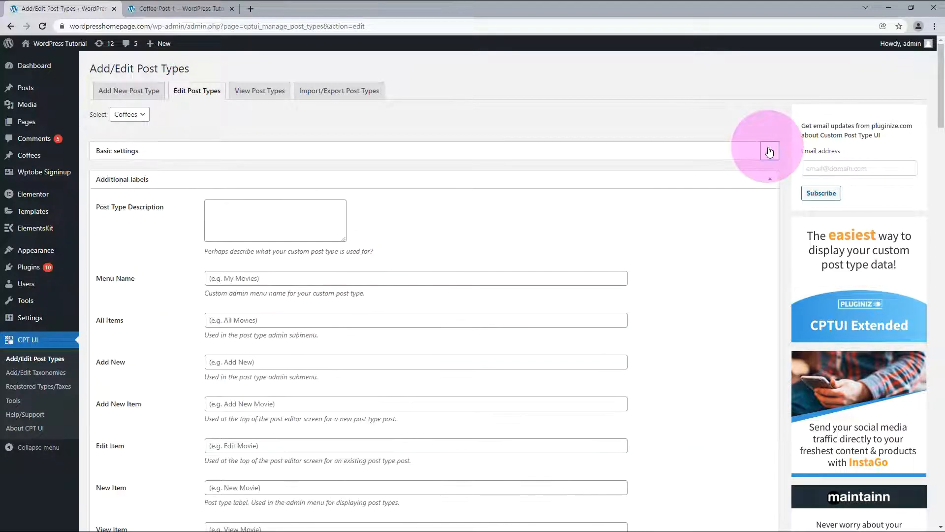
scroll(770, 151, down, 2)
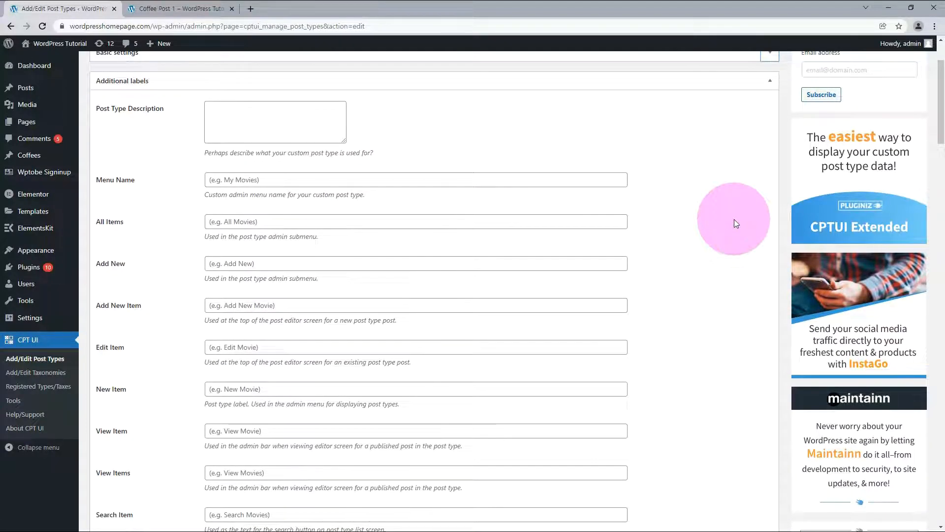
click(768, 83)
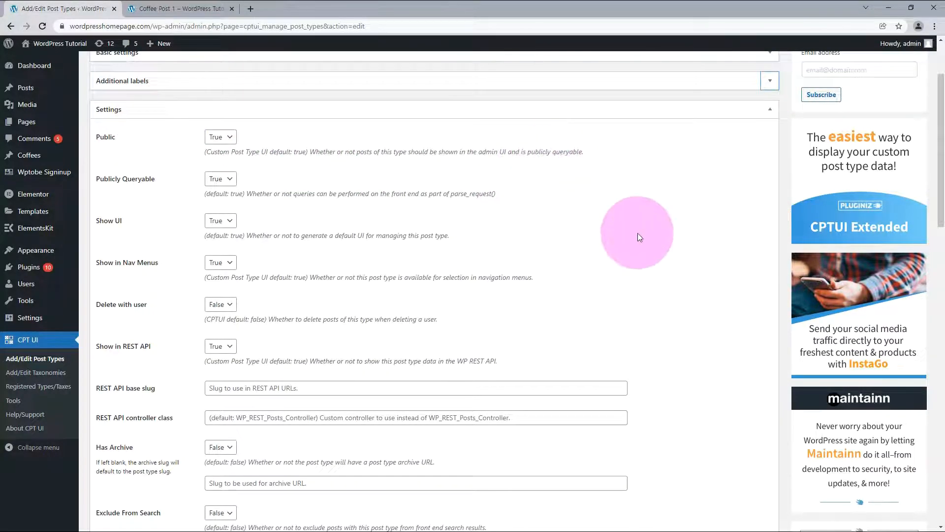
Step: Set Show in Menu to False for the Coffees post type and save it
scroll(637, 232, down, 8)
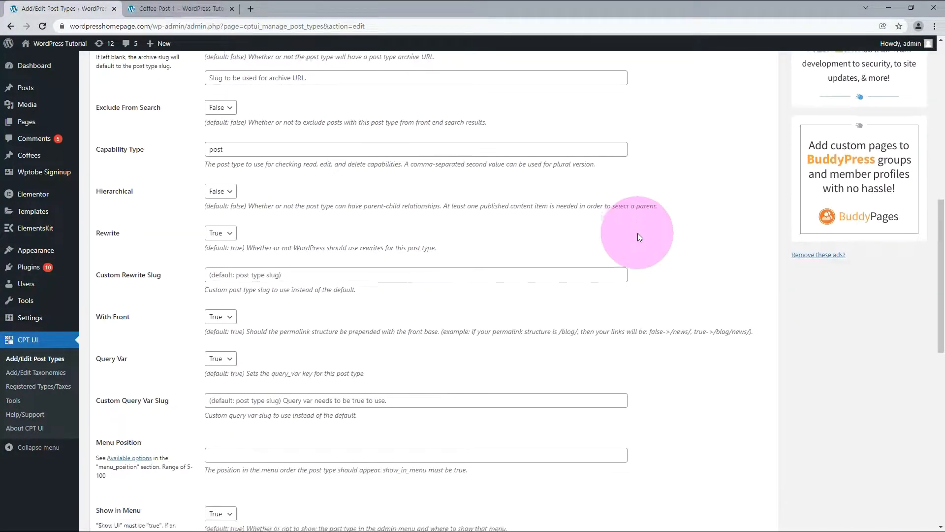
scroll(637, 232, down, 4)
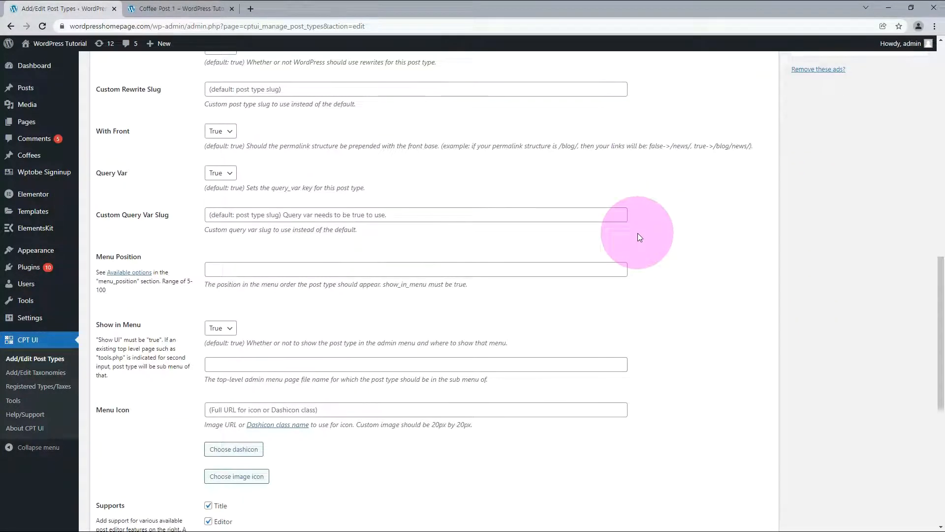
scroll(638, 238, down, 4)
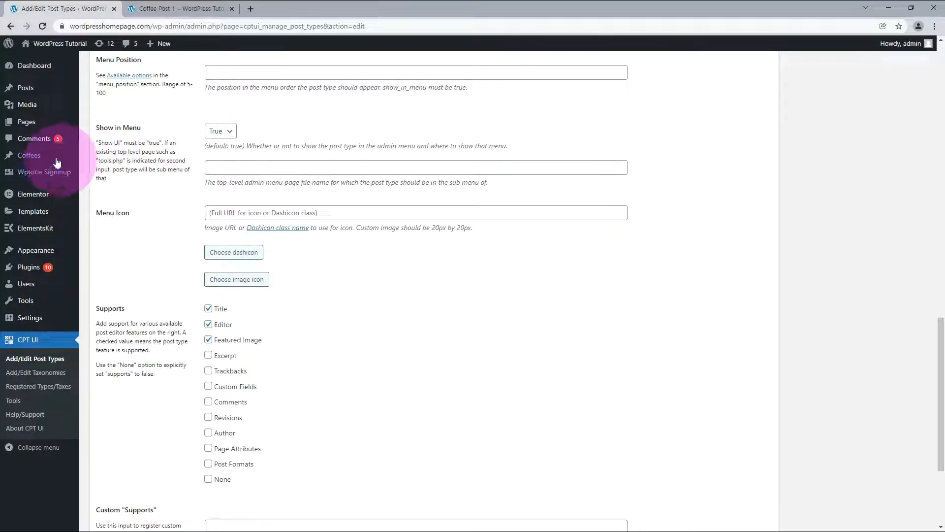
click(220, 131)
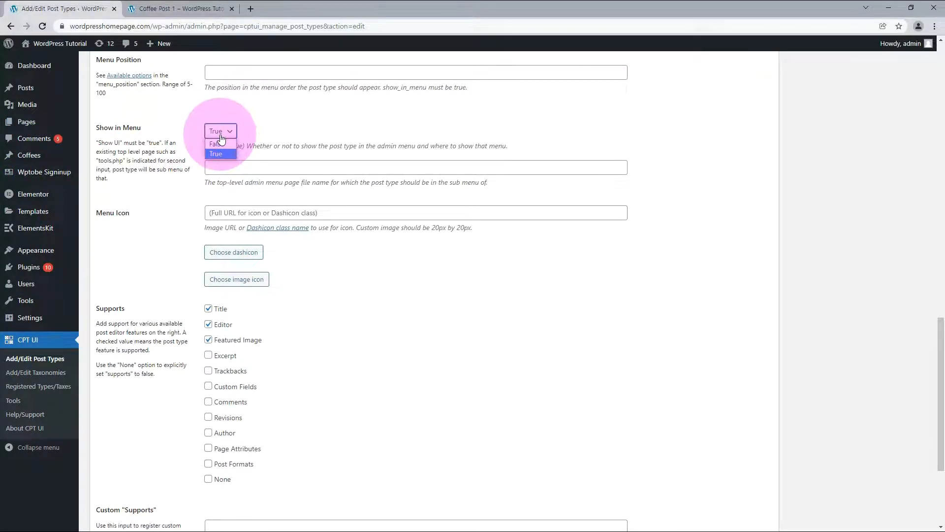
click(220, 135)
scroll(366, 288, down, 3)
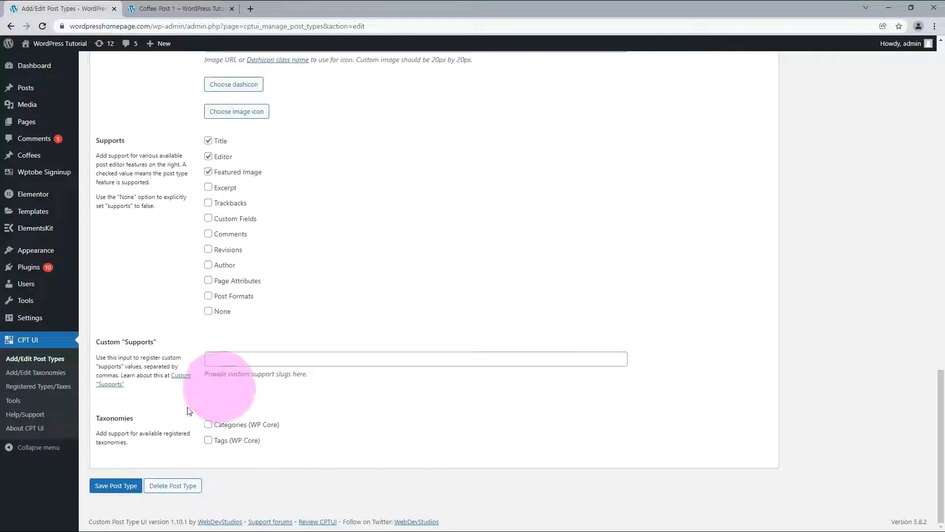
click(109, 482)
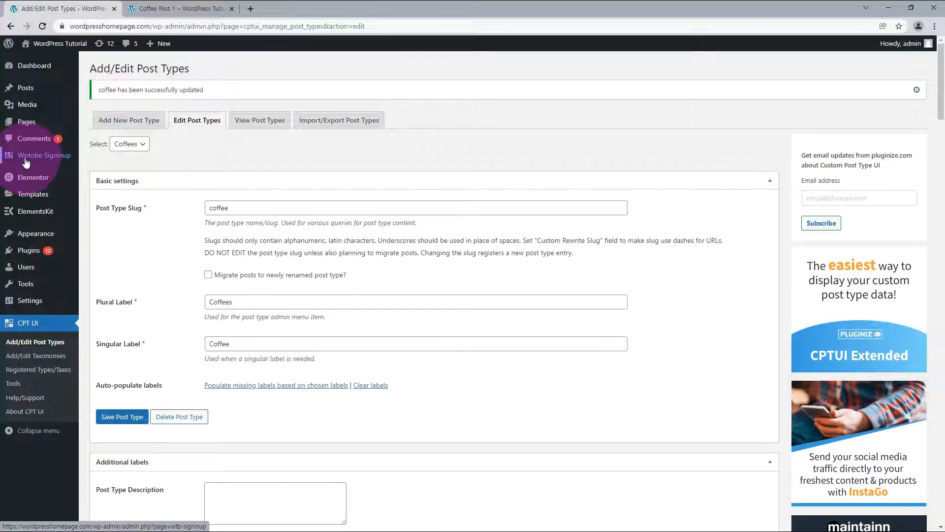
Step: Set Show in Menu back to True for the Coffees post type and save it
click(770, 181)
click(767, 211)
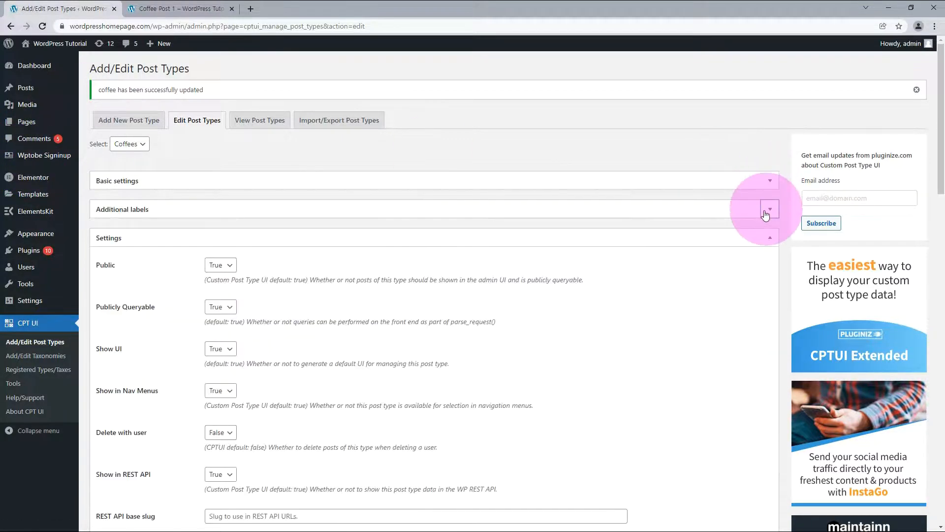
scroll(512, 321, down, 15)
click(220, 260)
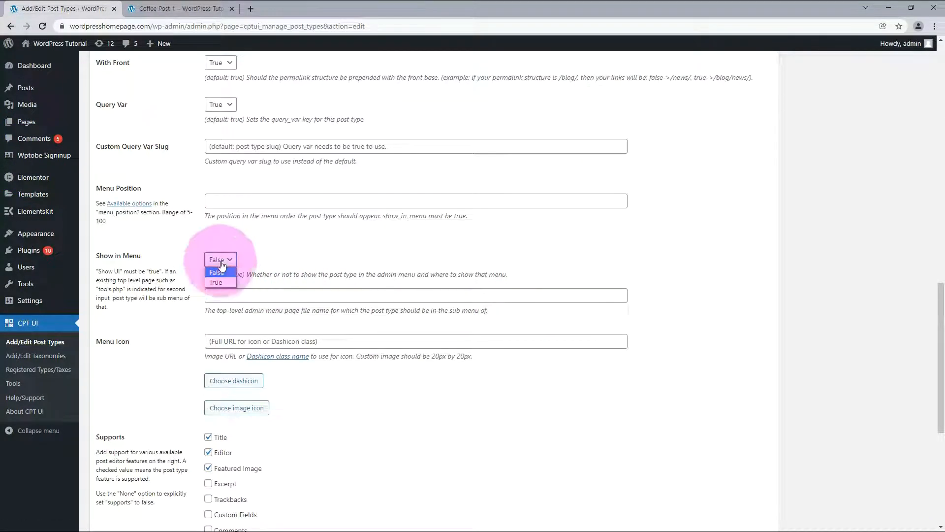
click(213, 282)
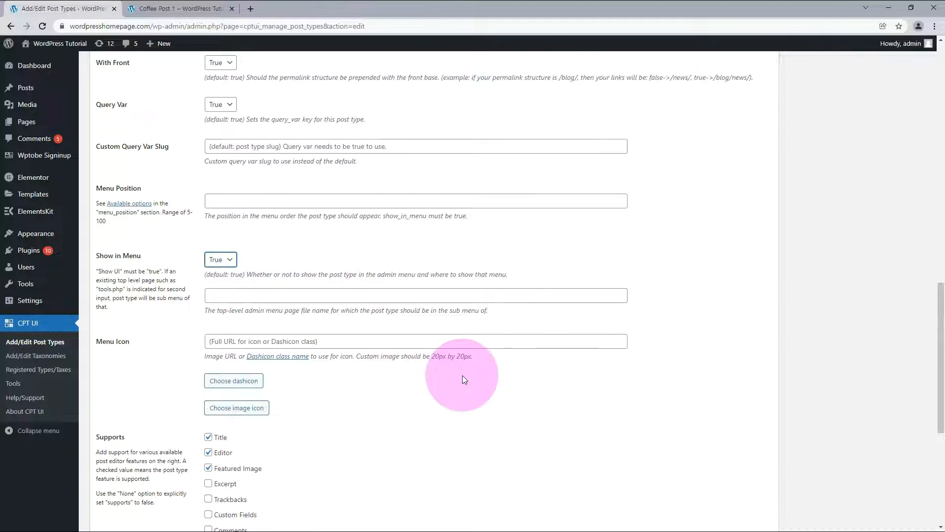
scroll(462, 375, down, 1)
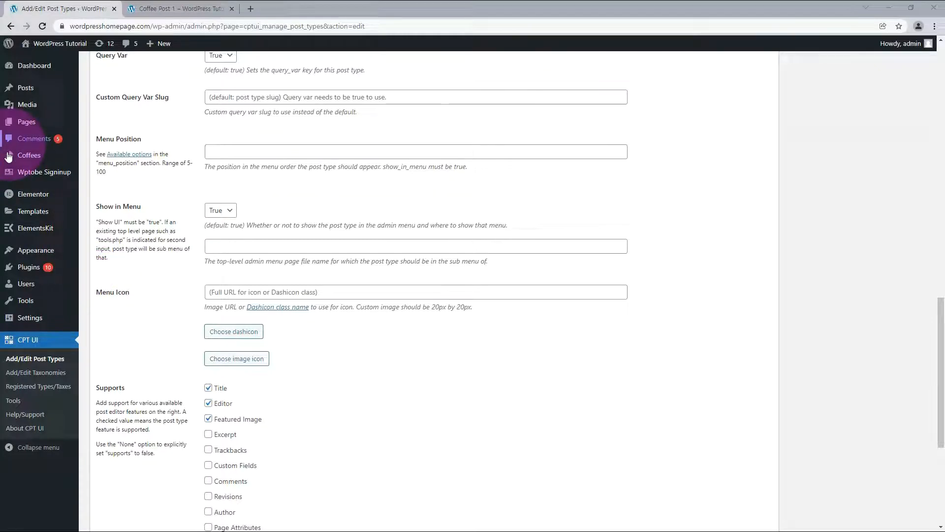
Step: Choose the WordPress dashicon (dashicons-wordpress-alt) as the menu icon for the Coffees post type
click(234, 332)
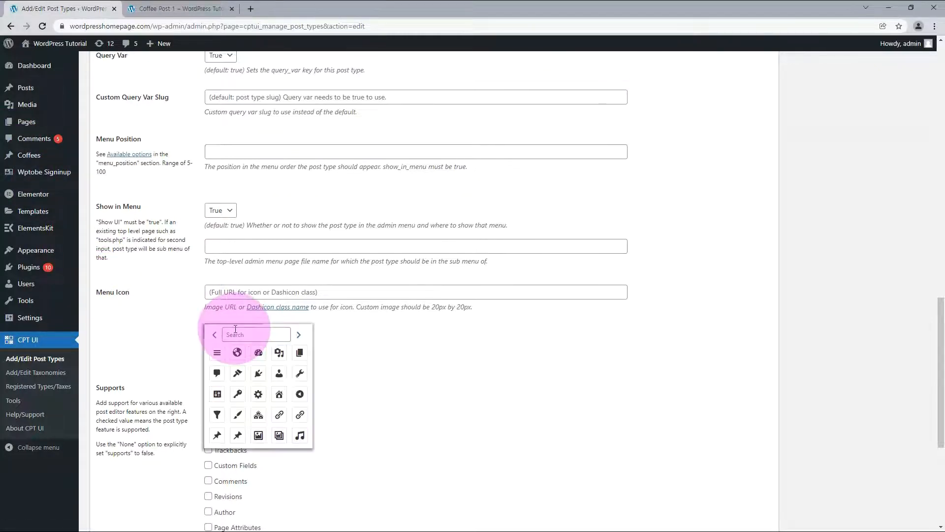
scroll(248, 364, down, 3)
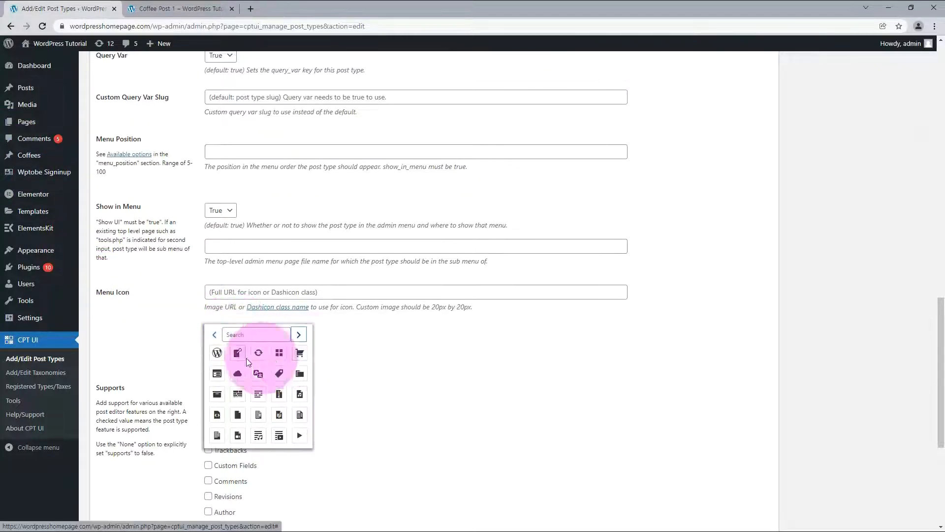
click(217, 352)
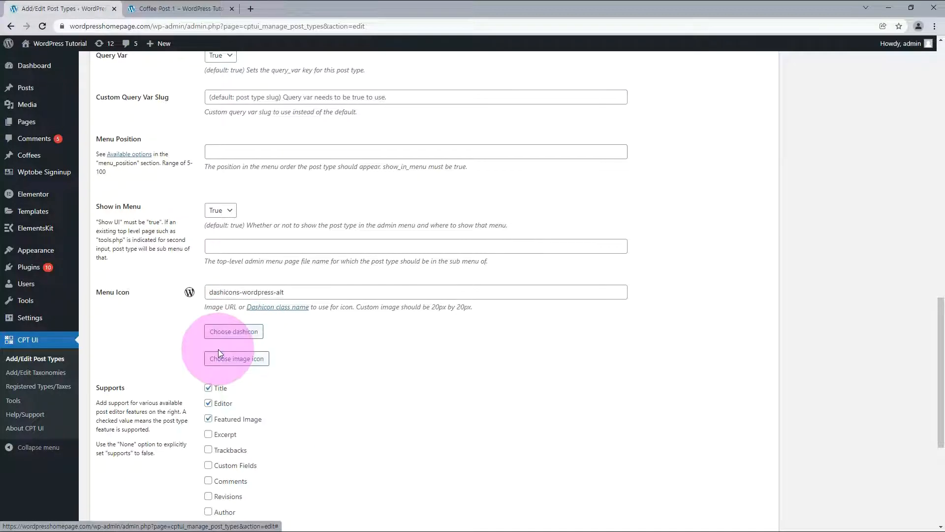
Step: Use the media library image team-4.png as the Coffees menu icon instead
click(261, 361)
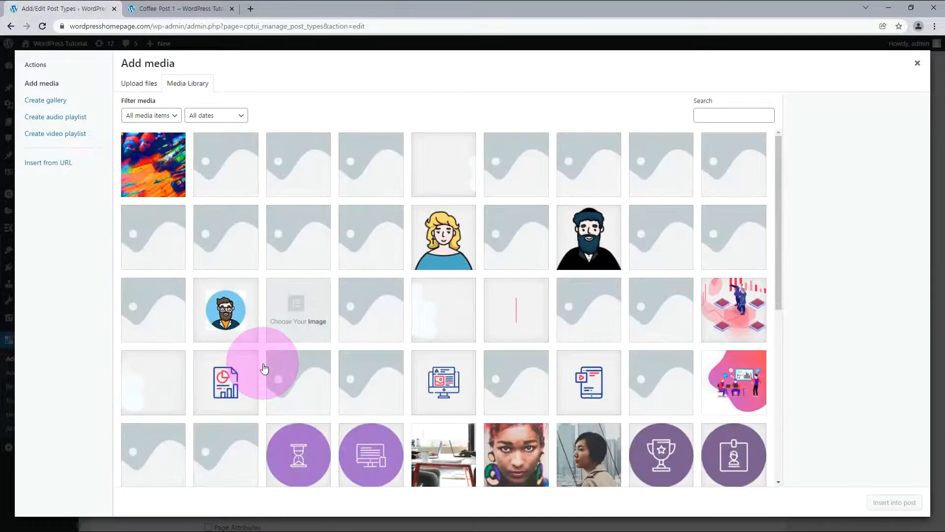
click(439, 234)
click(893, 502)
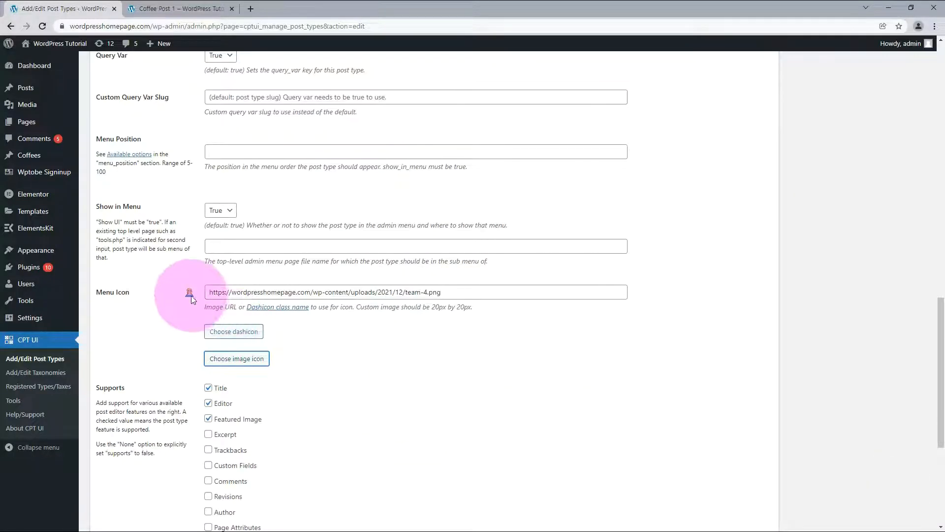
Step: Enable Excerpt, Comments, Revisions and Author support for the Coffees post type and save it
scroll(338, 345, down, 2)
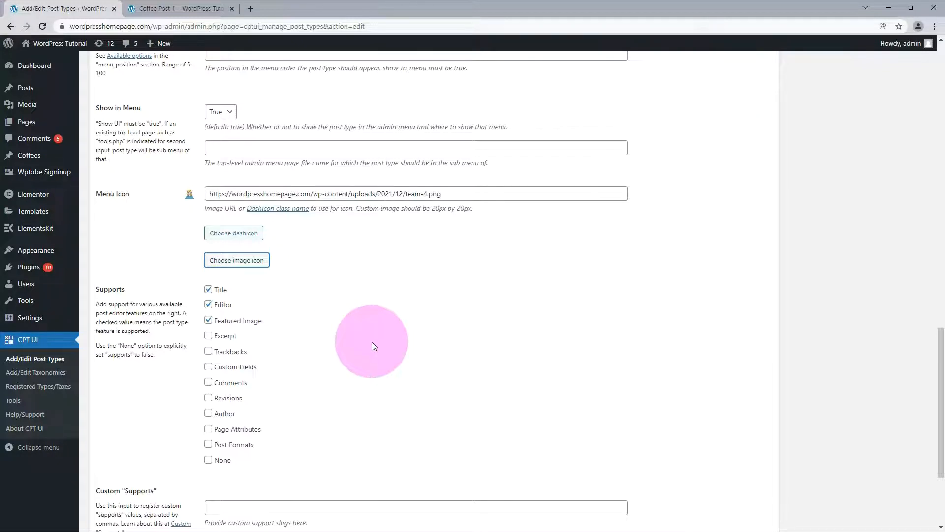
click(209, 336)
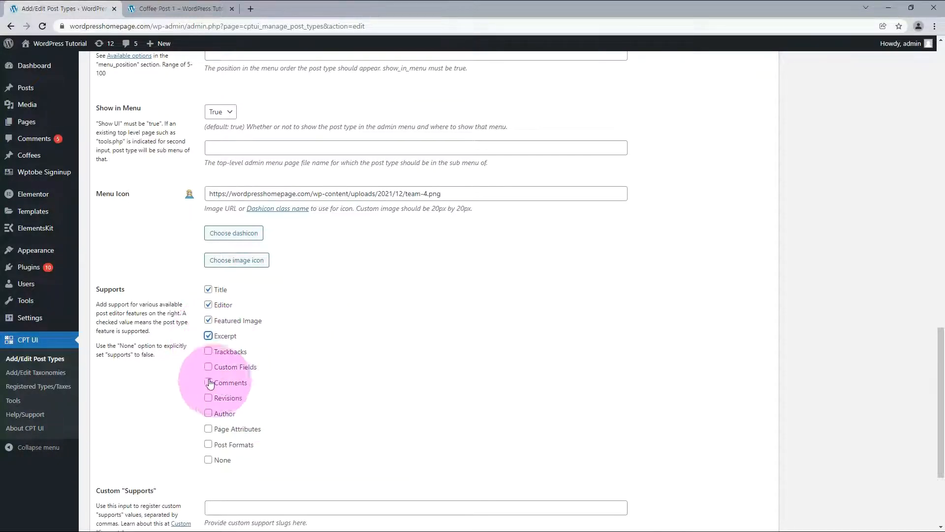
click(208, 399)
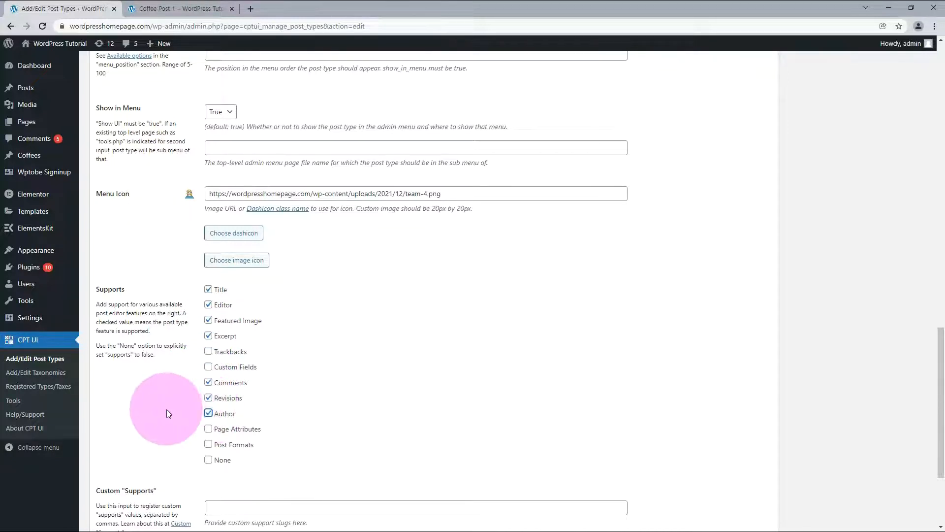
scroll(166, 413, down, 3)
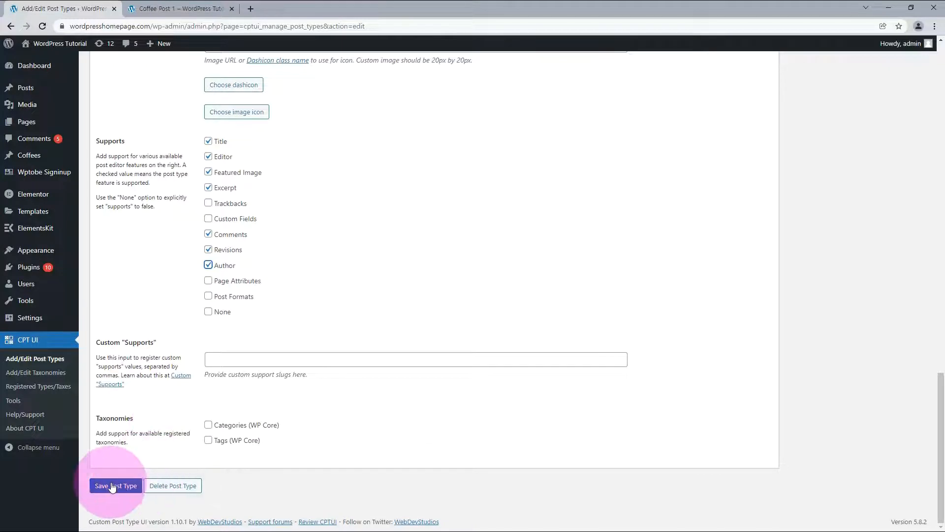
click(111, 486)
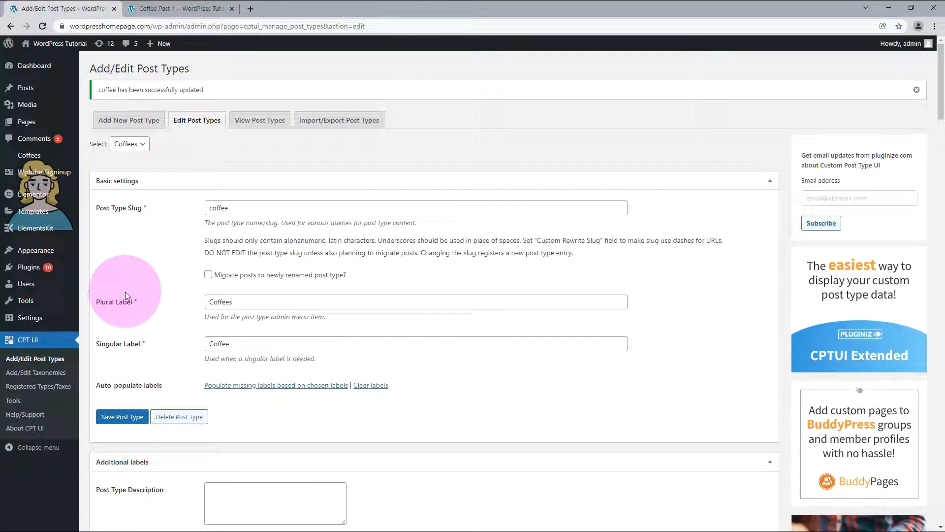
Step: Change the Coffees menu icon to dashicons-admin-site and save the post type
scroll(106, 478, down, 15)
click(100, 488)
Step: View the list of all Coffees and compare its columns with those of the regular Posts list
mouse_move(10, 155)
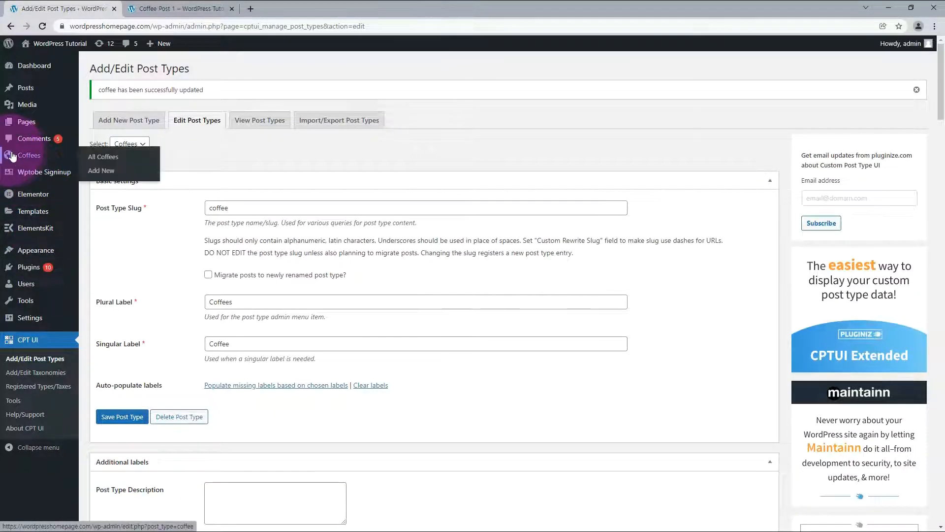
click(107, 157)
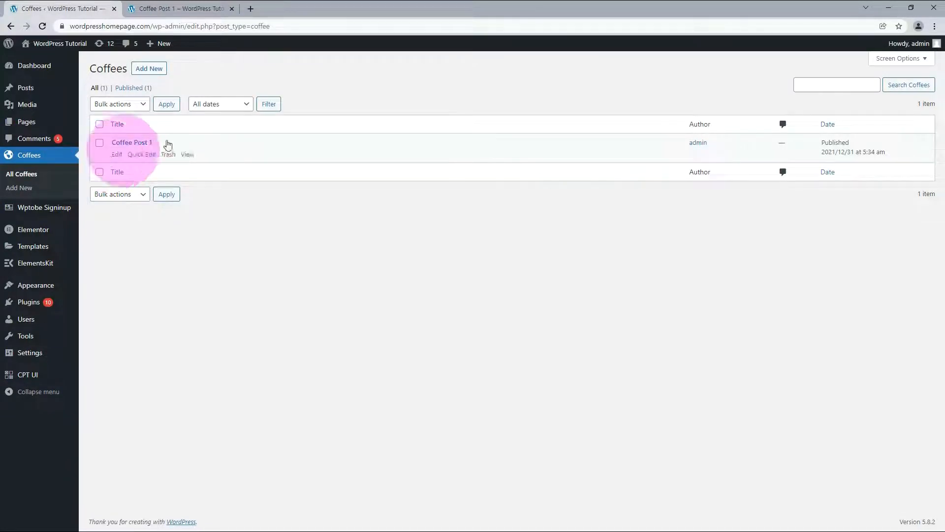
click(36, 94)
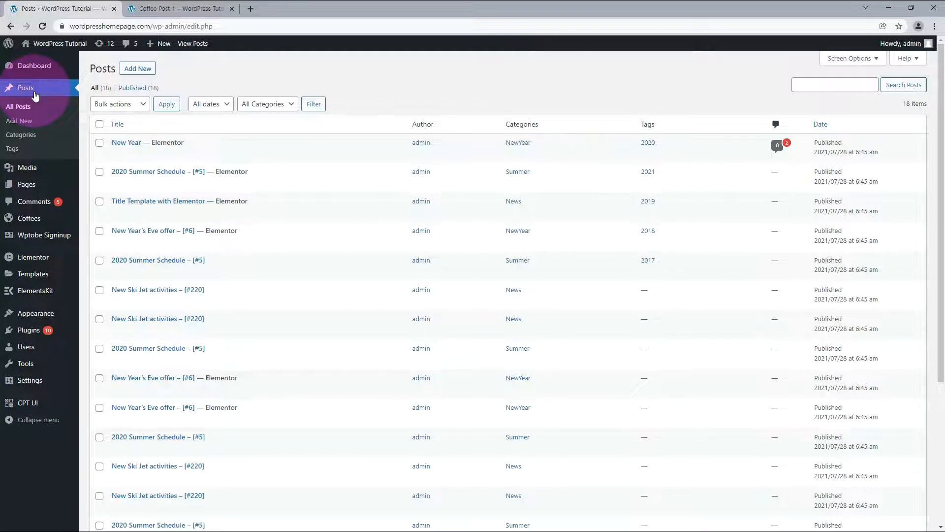
click(31, 218)
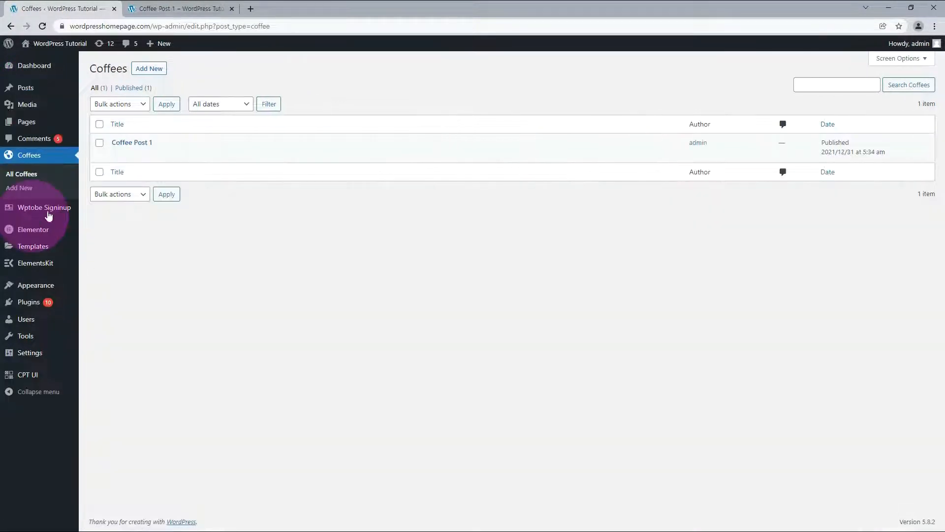
Step: Open the Coffees post type for editing, enable the core Categories and Tags taxonomies, and save it
click(29, 375)
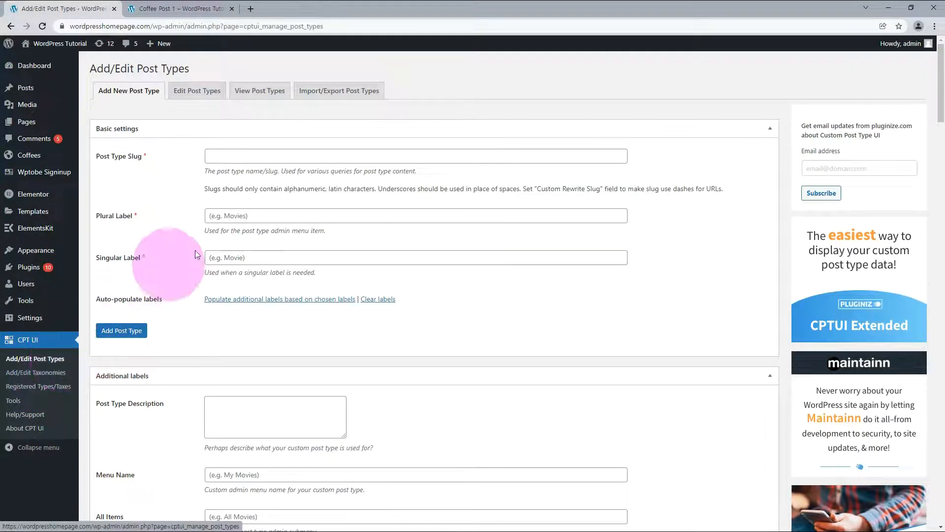
click(197, 91)
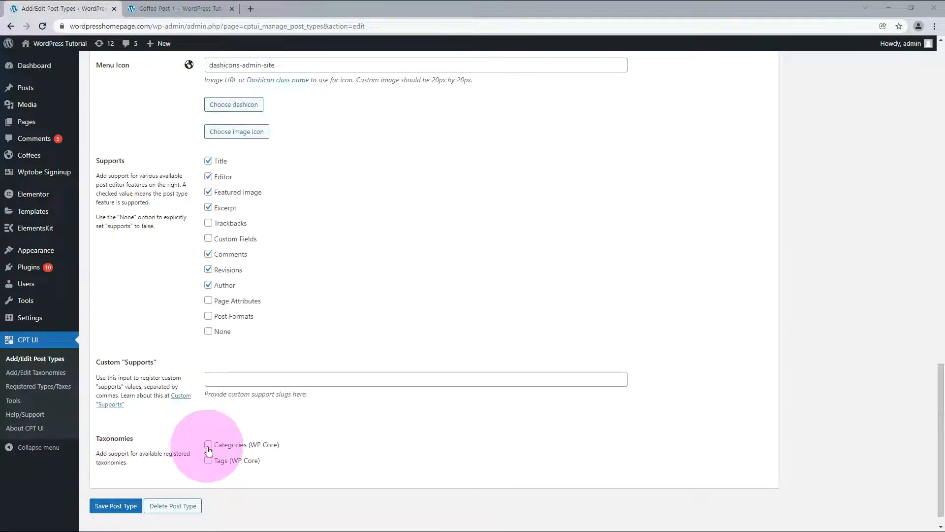
click(208, 460)
click(126, 506)
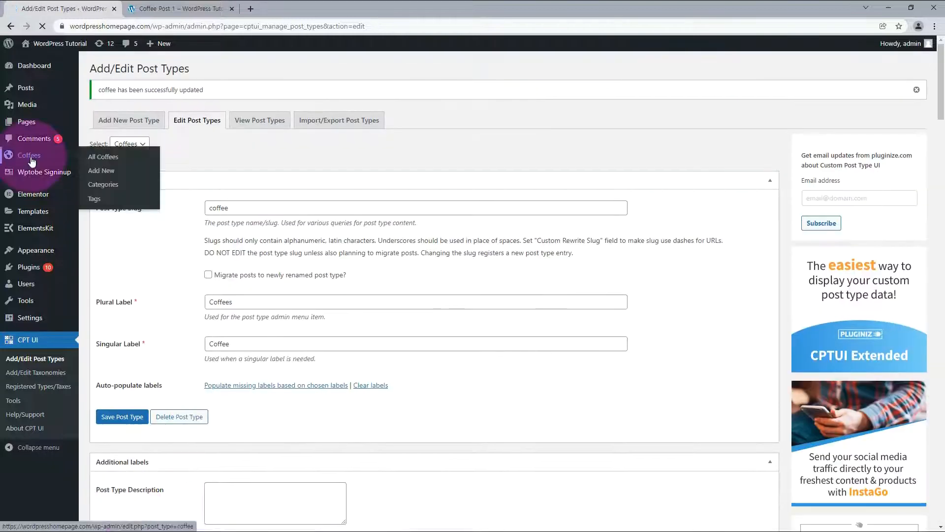
Step: Check the Categories and Tags columns in the Coffees list against those in the Posts list
click(30, 156)
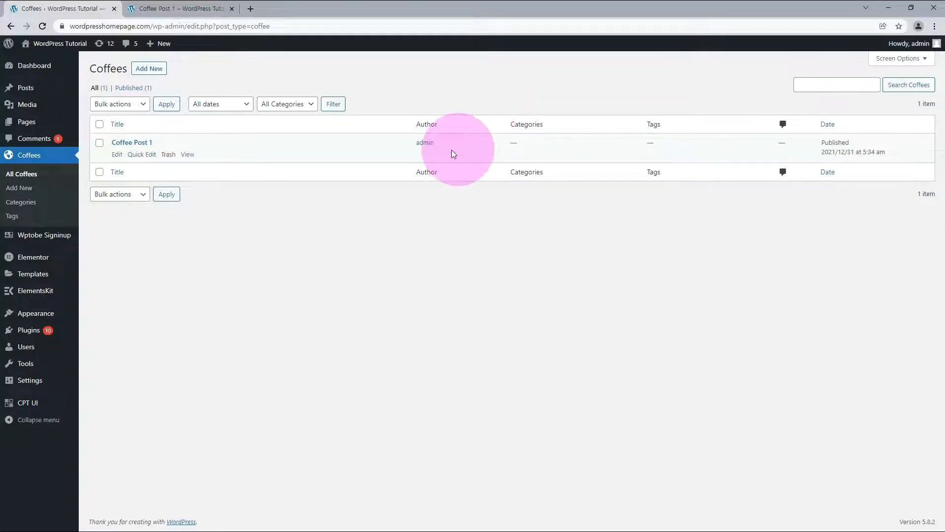
click(26, 89)
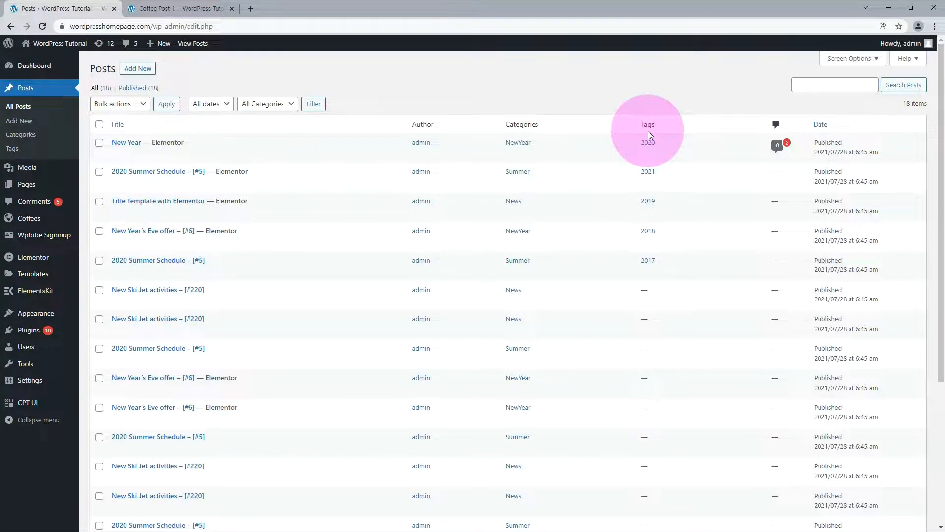
click(40, 222)
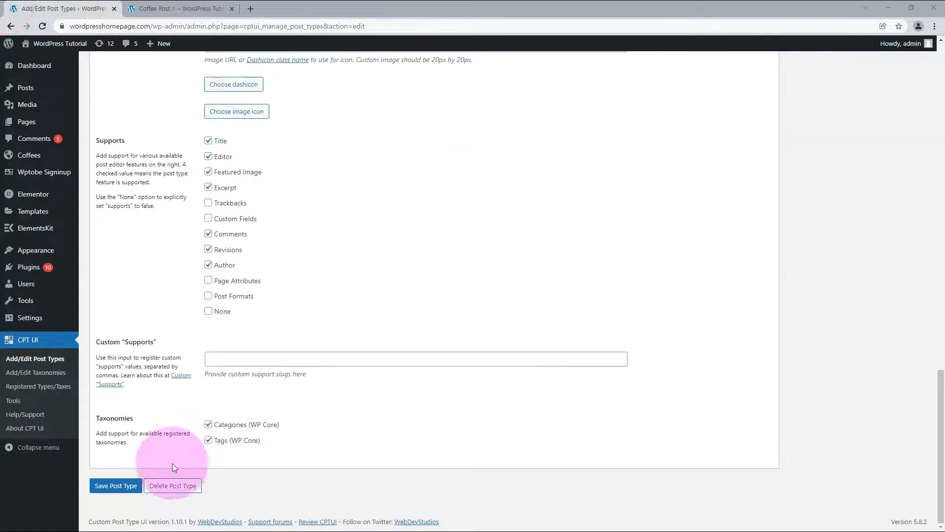
Step: Disable the core Categories and Tags taxonomies for the Coffees post type and save it
click(208, 424)
click(208, 441)
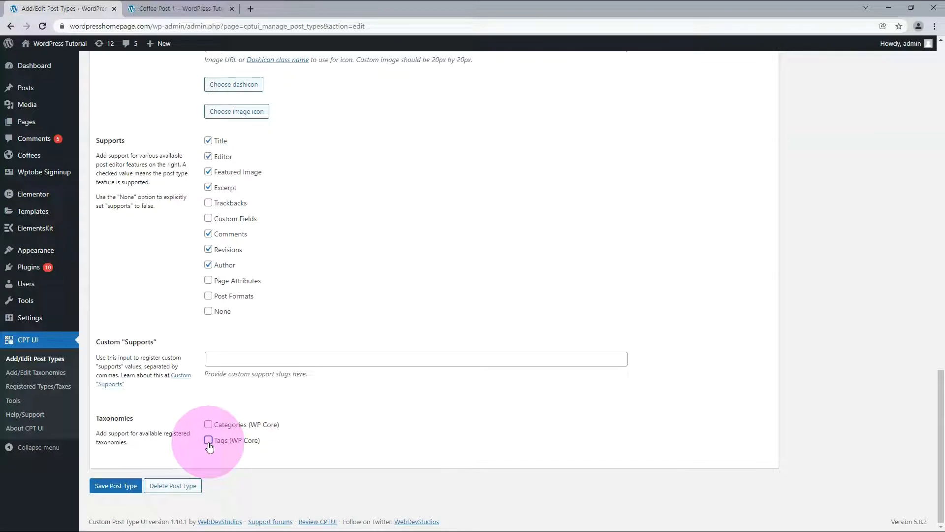
click(116, 485)
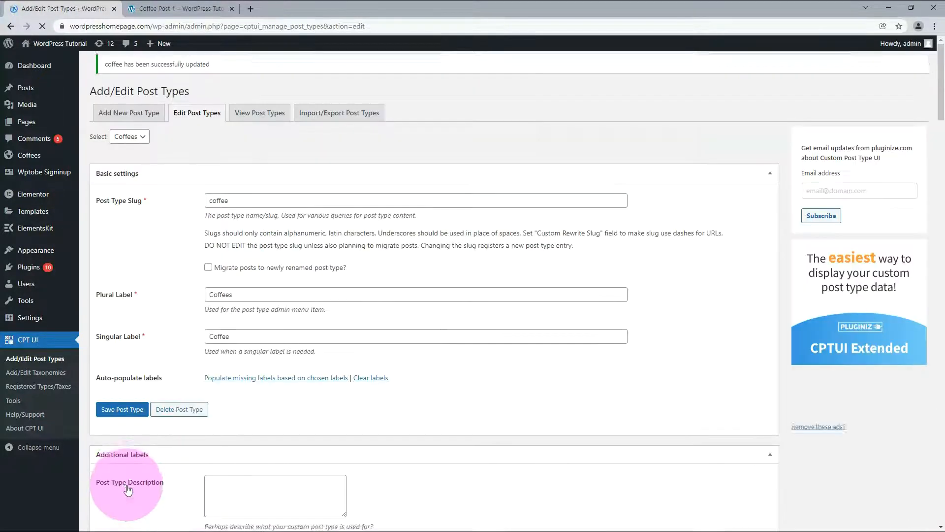
Step: Add a new taxonomy with slug "region", plural label "Regions" and singular label "region", attached to the Coffees post type
click(39, 374)
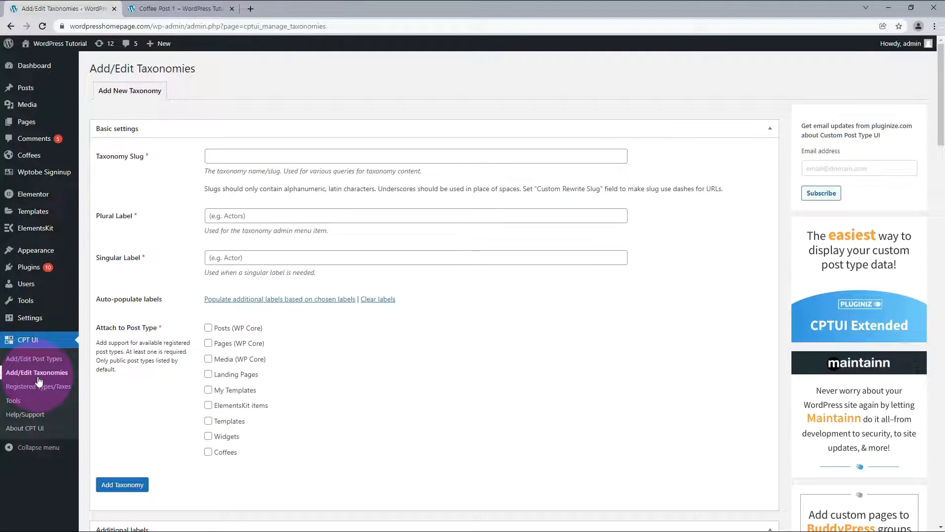
click(304, 159)
text(Region)
click(312, 210)
text(Re)
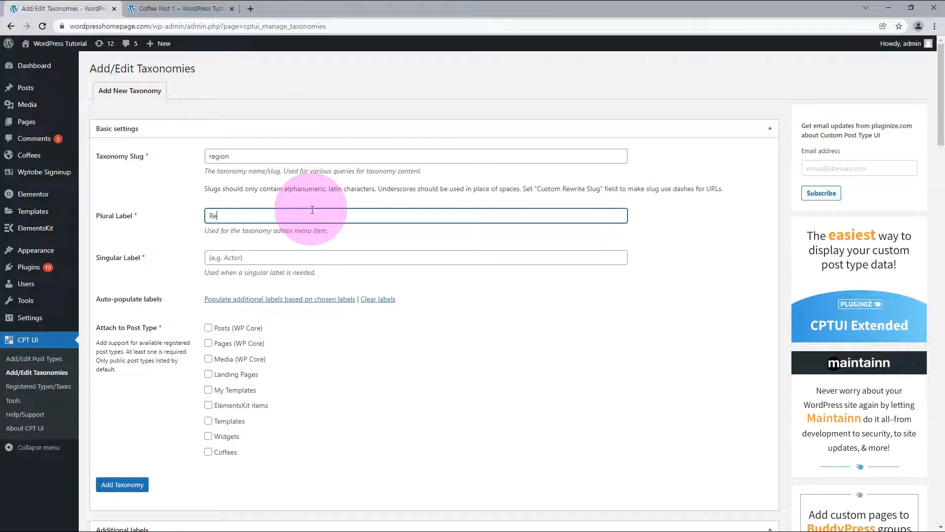
click(269, 263)
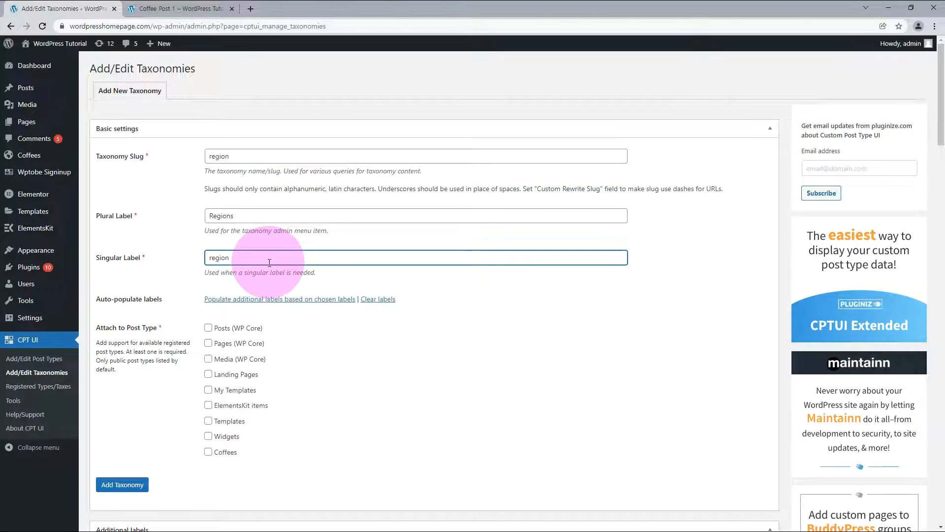
click(208, 452)
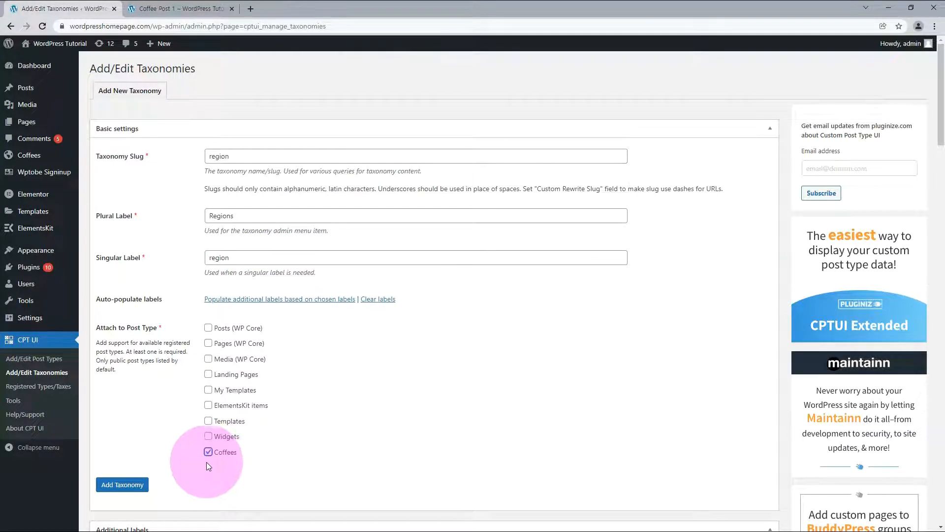
click(131, 486)
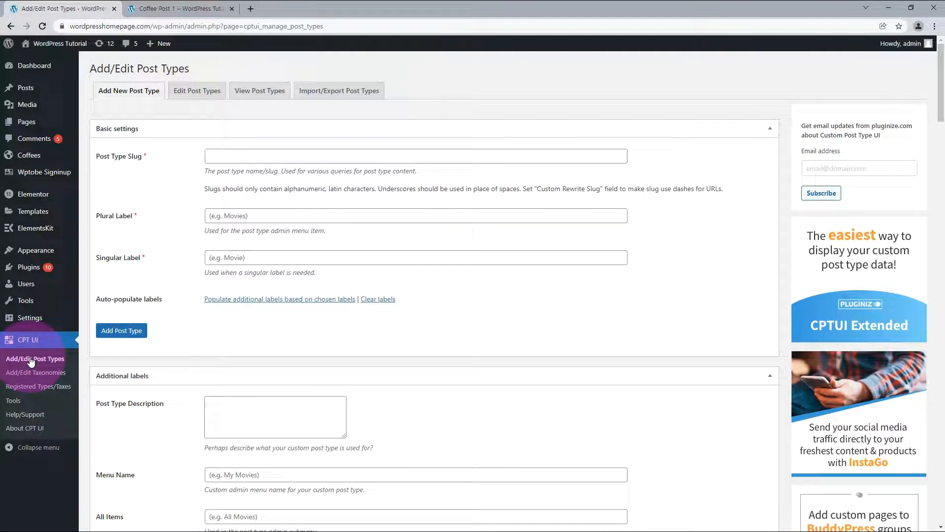
Step: Open the Coffees post type for editing, enable the Regions taxonomy for it, and save it
click(190, 128)
click(196, 94)
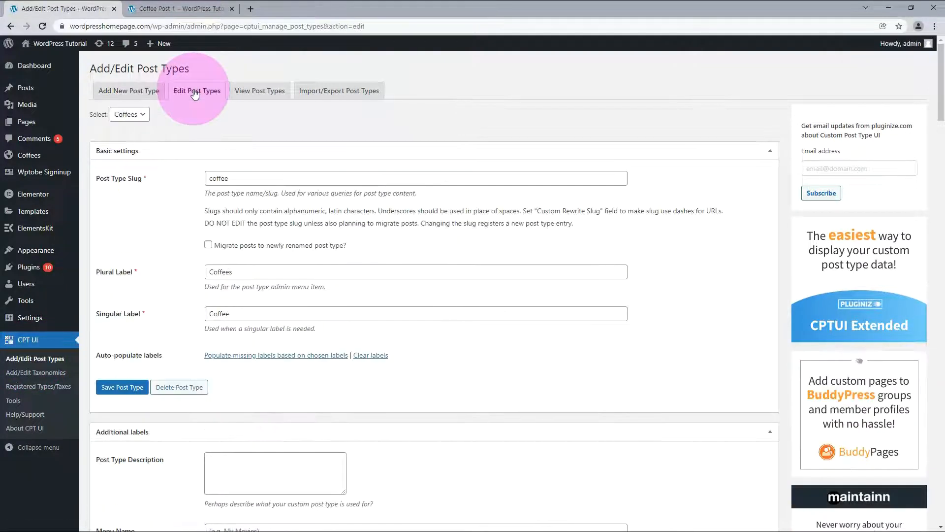
click(696, 151)
click(729, 180)
scroll(720, 264, down, 10)
scroll(720, 268, down, 5)
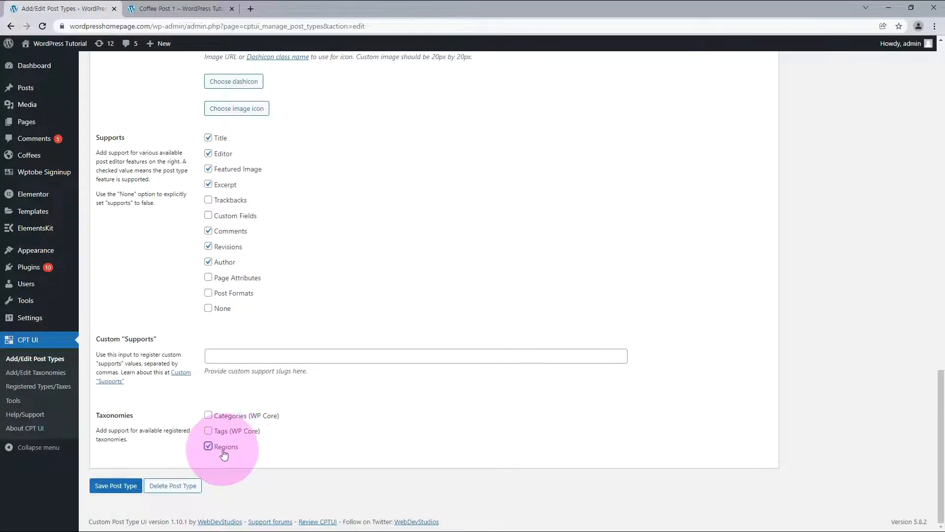
click(127, 487)
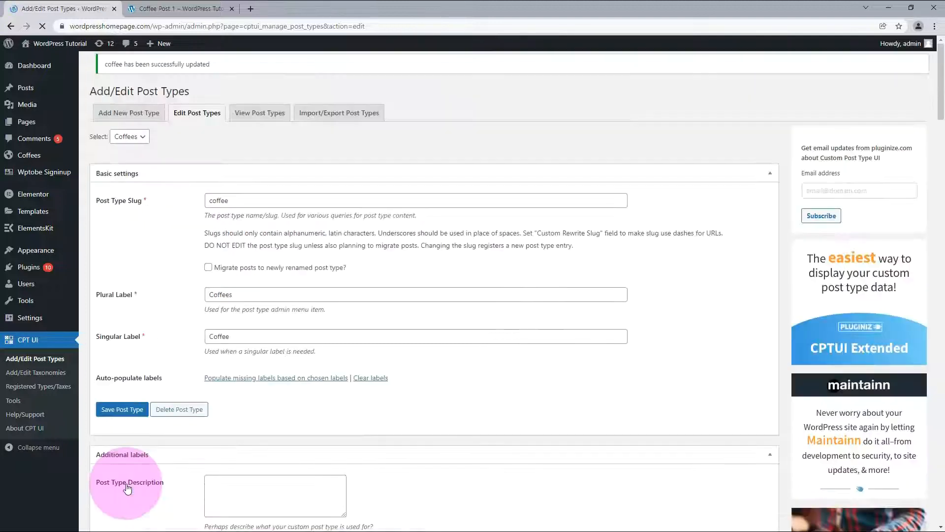
Step: Open the Regions taxonomy for editing, set Show Admin Column to True, and save the taxonomy
middle_click(57, 374)
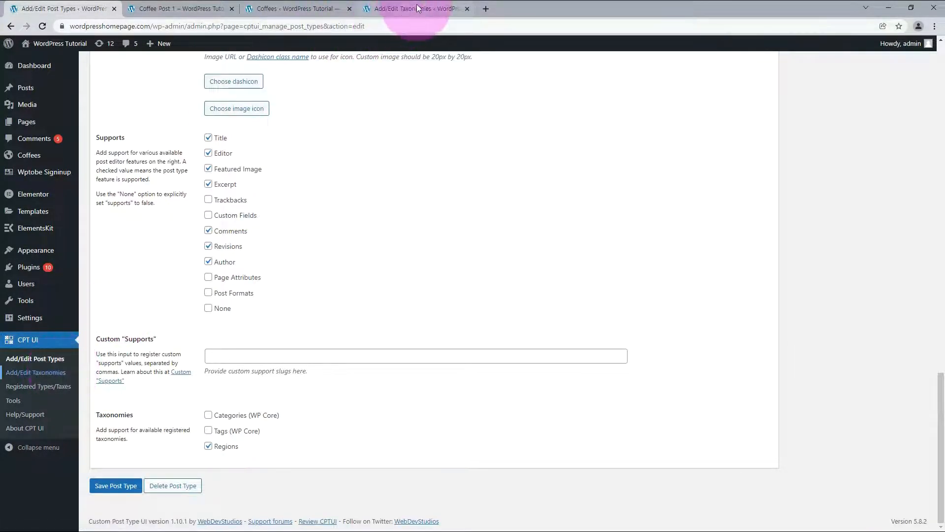
click(418, 8)
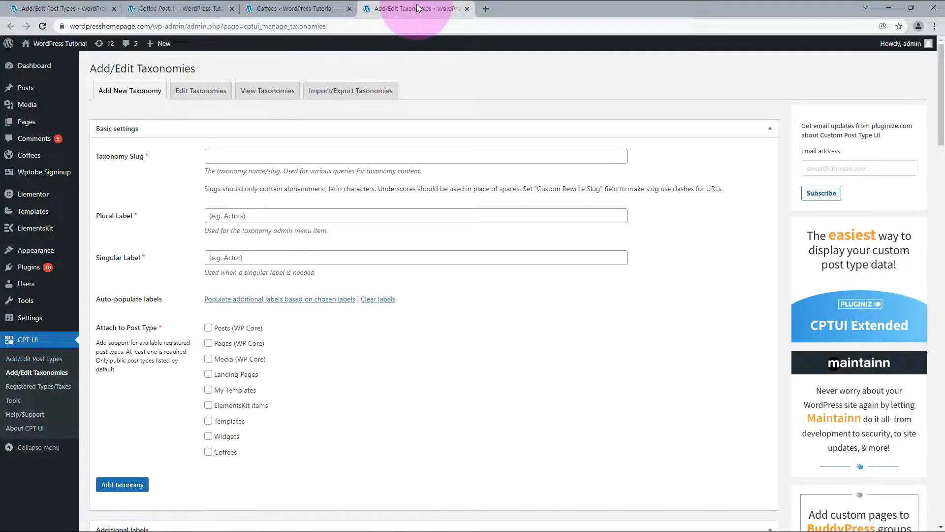
click(200, 97)
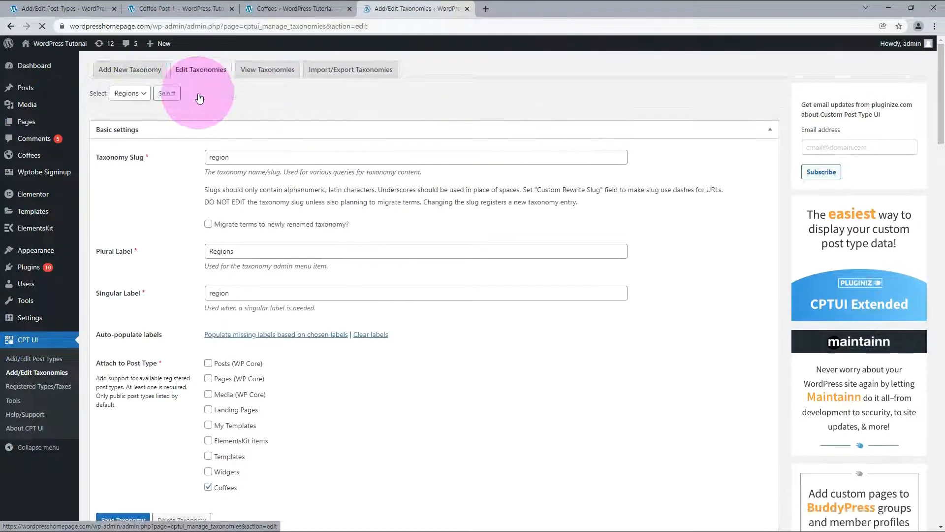
scroll(159, 327, down, 20)
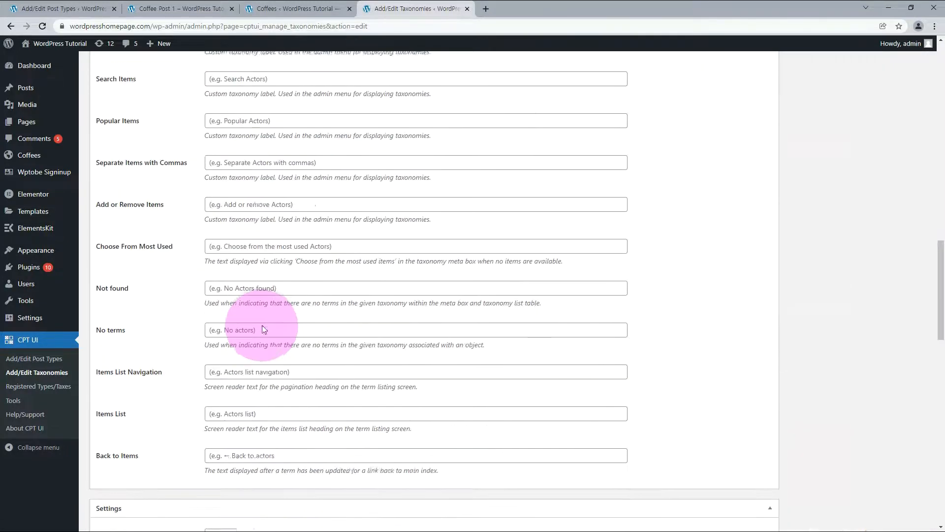
scroll(247, 328, down, 3)
scroll(247, 329, up, 3)
drag(100, 271, 197, 278)
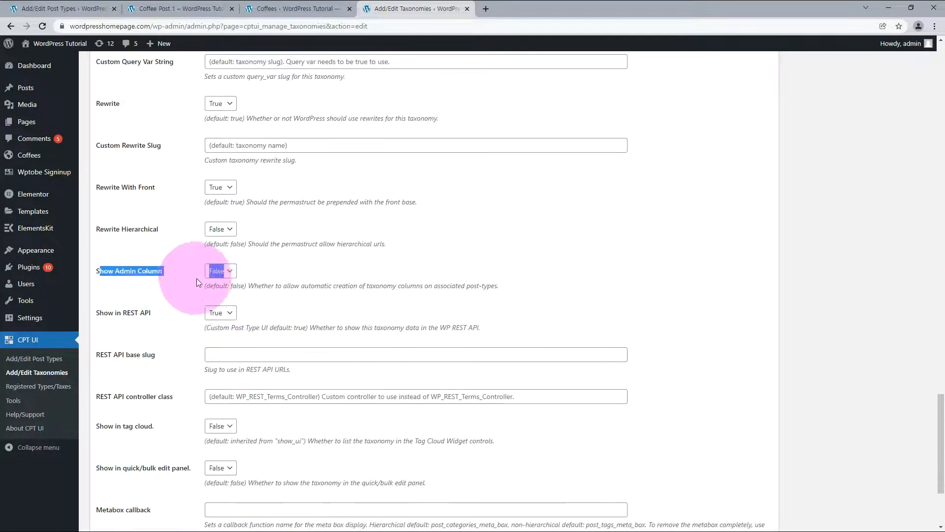
click(228, 271)
click(217, 293)
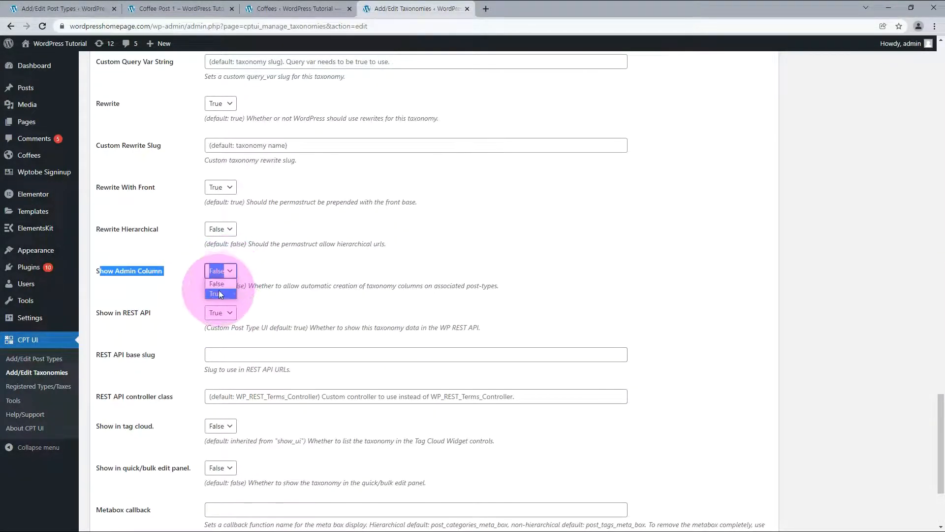
scroll(212, 294, down, 3)
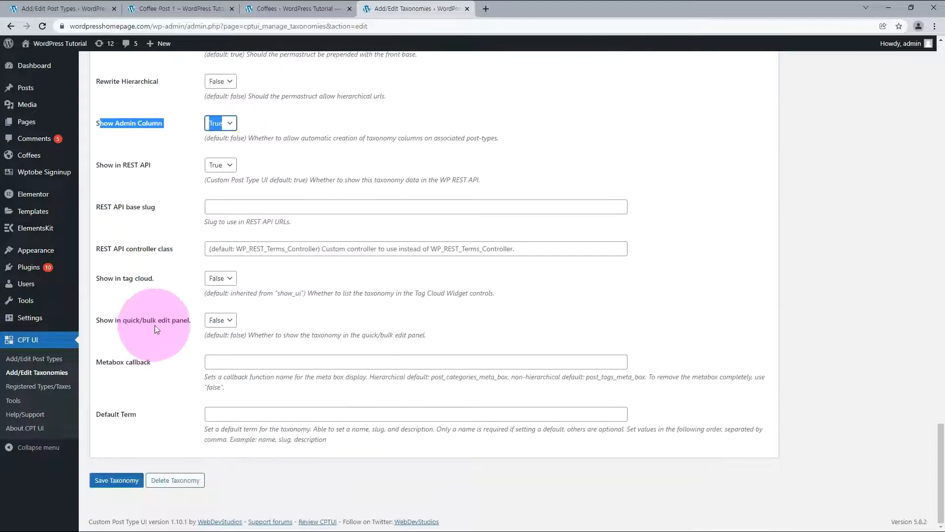
click(117, 481)
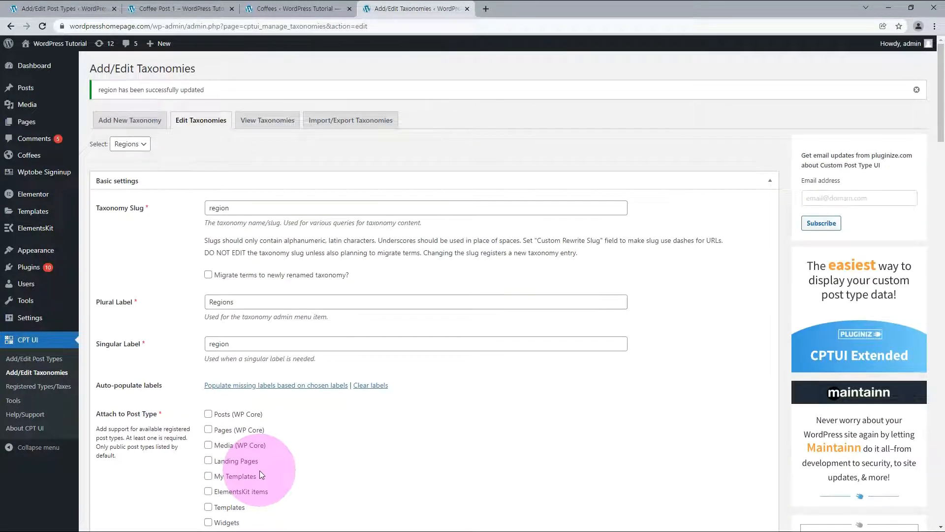
Step: Check the Coffees list for the Regions column
middle_click(24, 161)
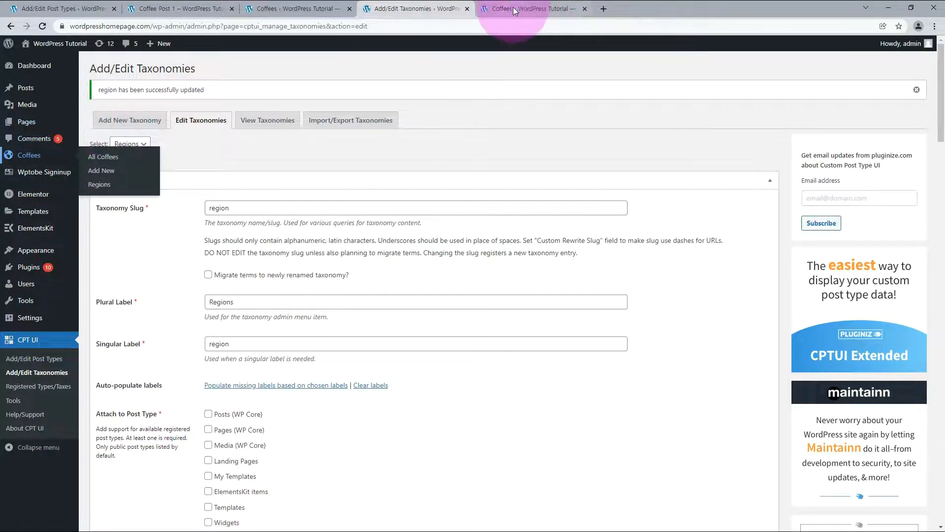
click(513, 7)
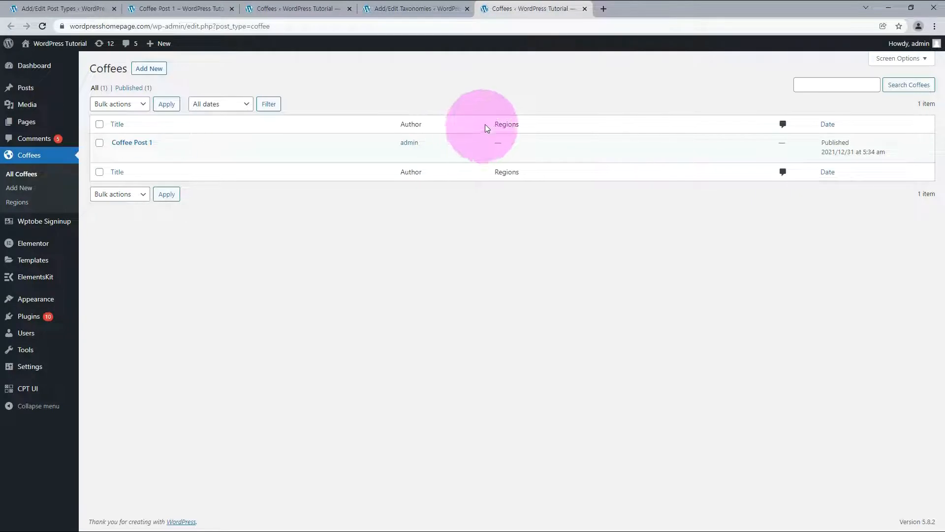
double_click(507, 124)
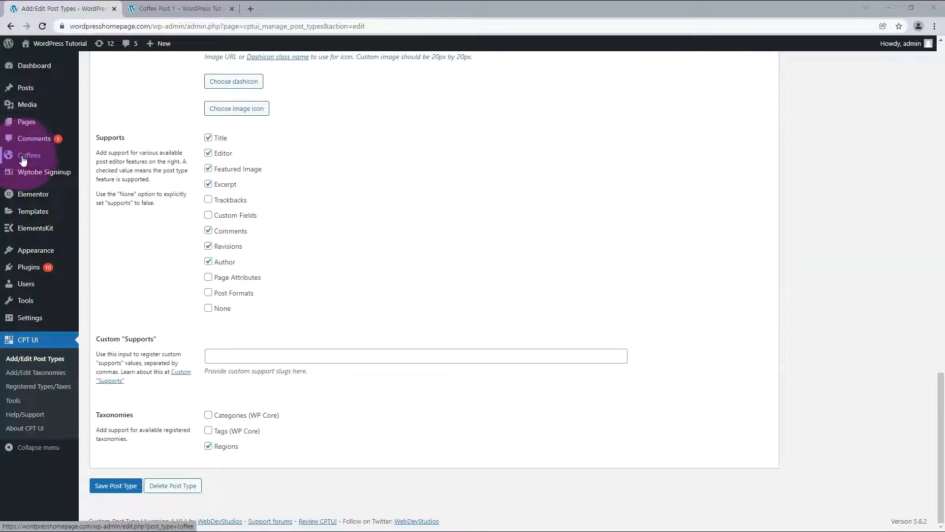
Step: Add three terms to the Regions taxonomy of Coffees: "Aferica", "America" and "Asia"
mouse_move(23, 158)
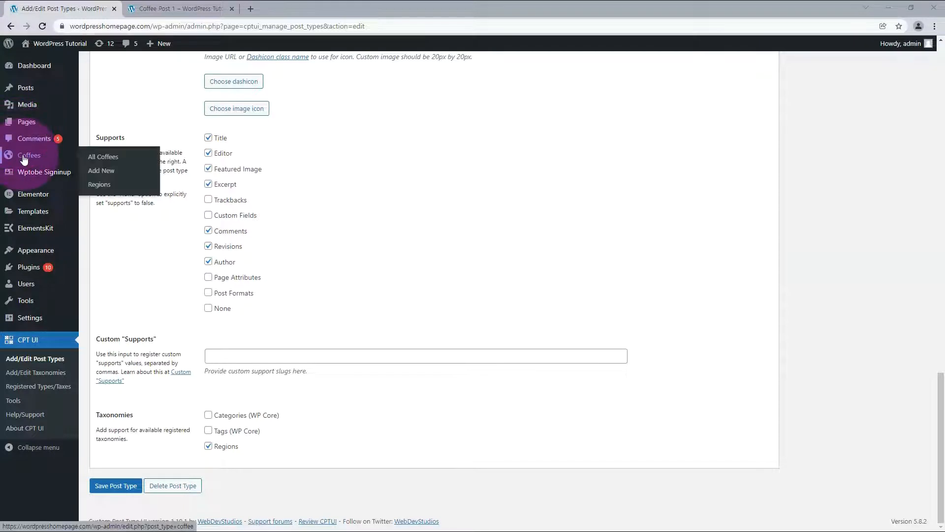
click(99, 184)
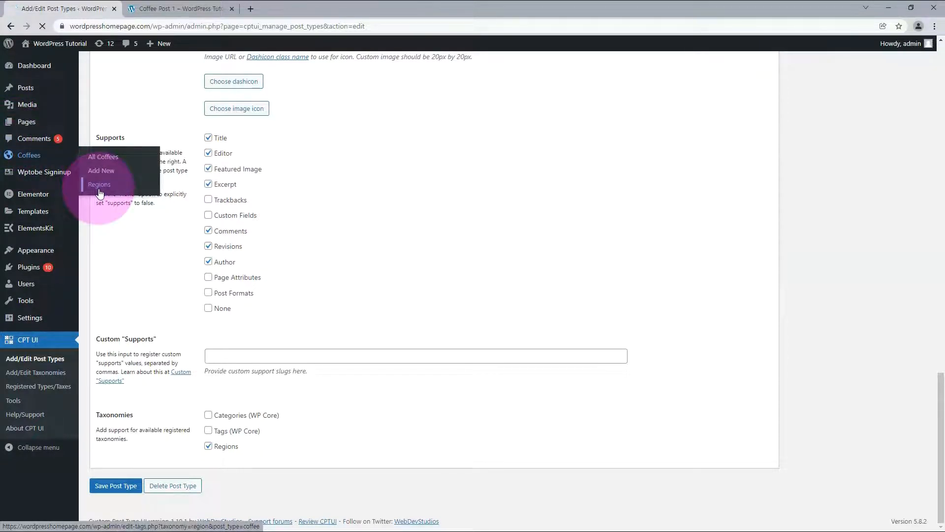
text(Aferica)
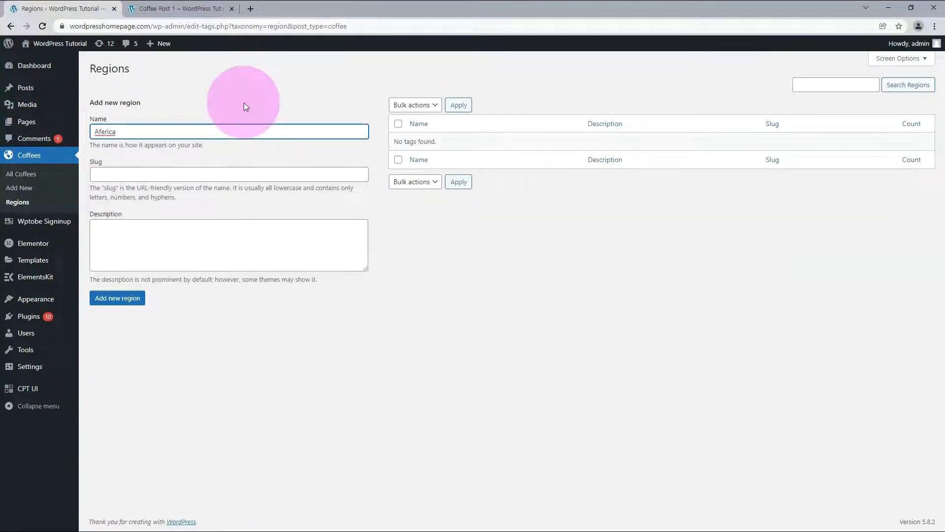
click(139, 301)
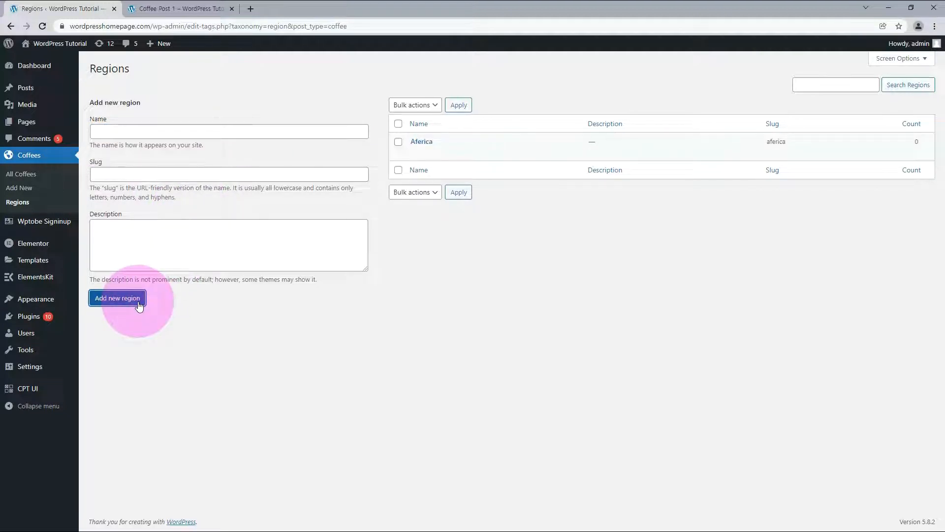
text(America)
click(135, 297)
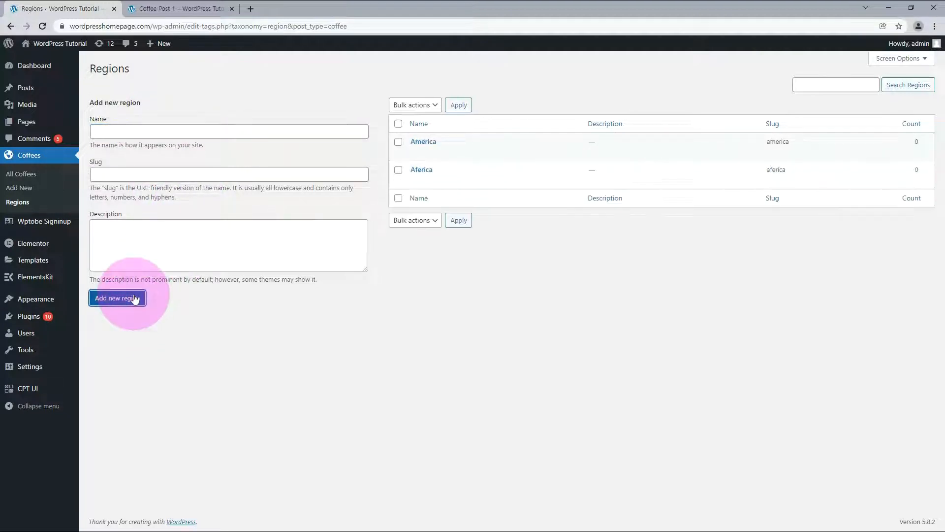
text(Asia)
click(132, 299)
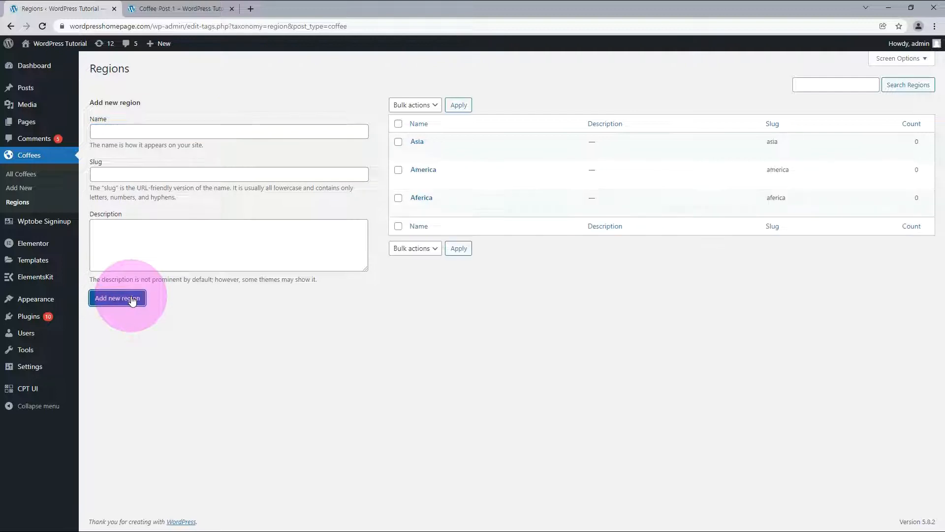
Step: Create a new Coffee post titled "Ethiopia", paste the copied coffee production text as its content, publish it, and return to the Coffees list
click(39, 178)
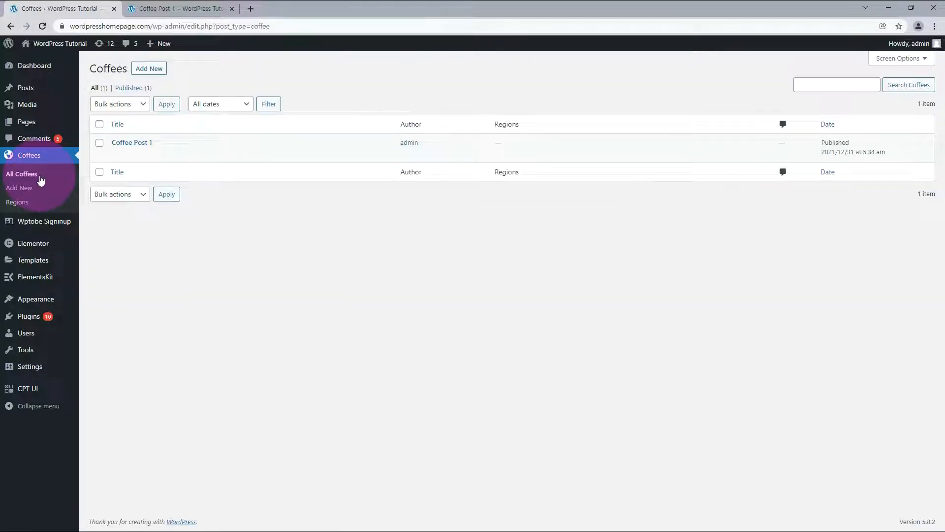
click(149, 68)
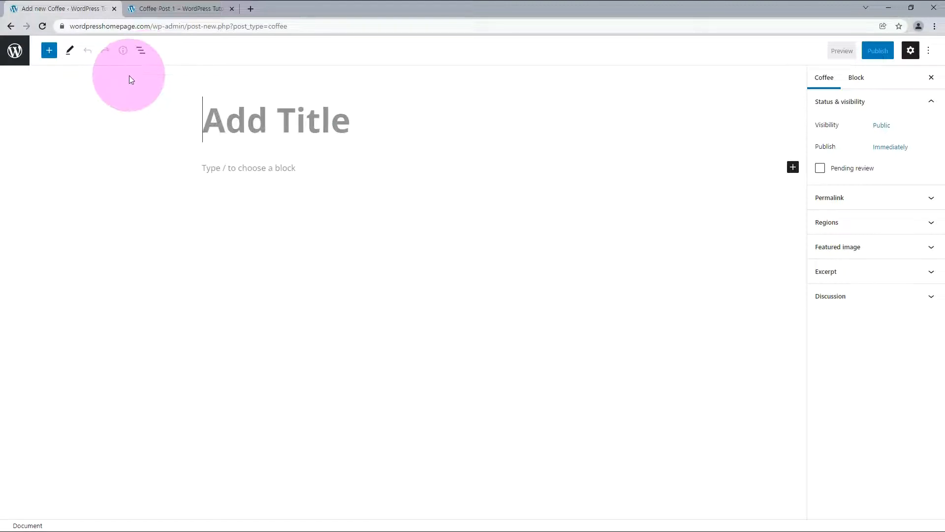
text(Ethiopia)
click(267, 187)
key(ctrl+v)
click(878, 51)
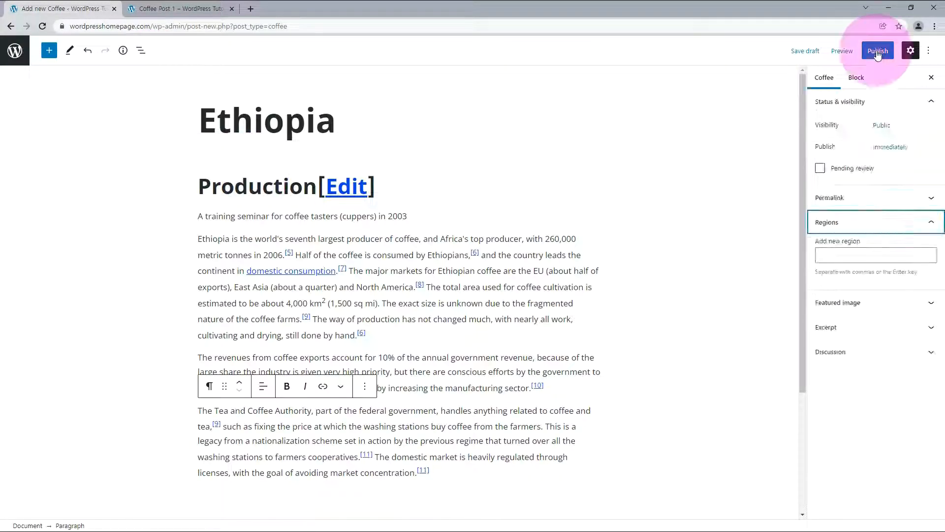
click(846, 52)
click(15, 51)
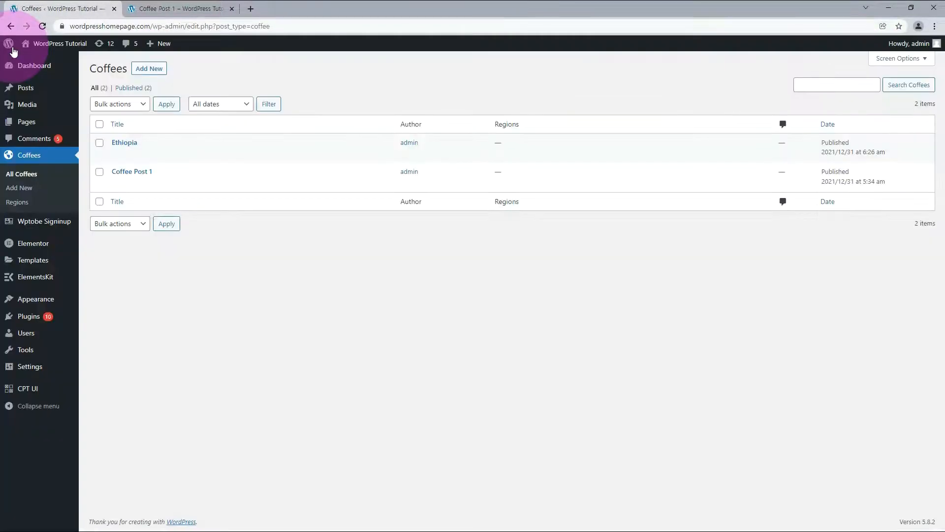
Step: Set "Show in quick/bulk edit panel" to True for the Regions taxonomy and save it
click(137, 181)
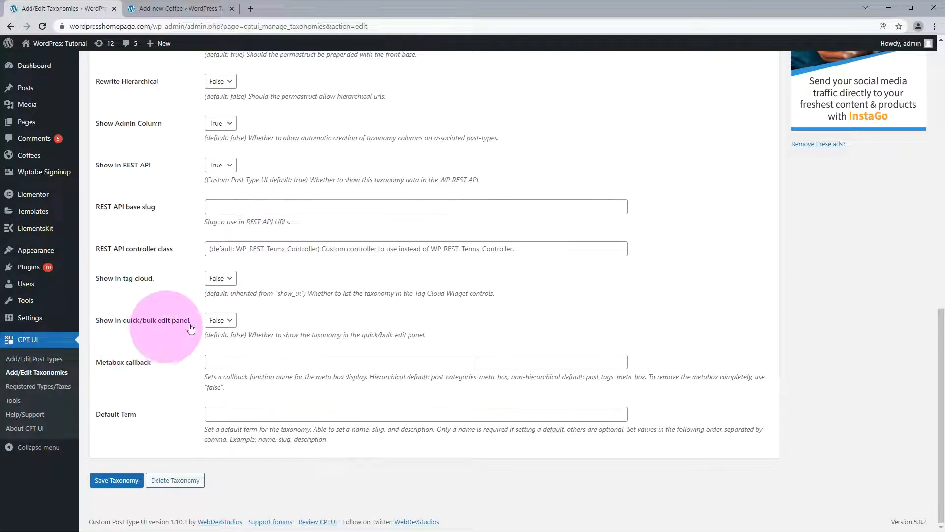
click(219, 321)
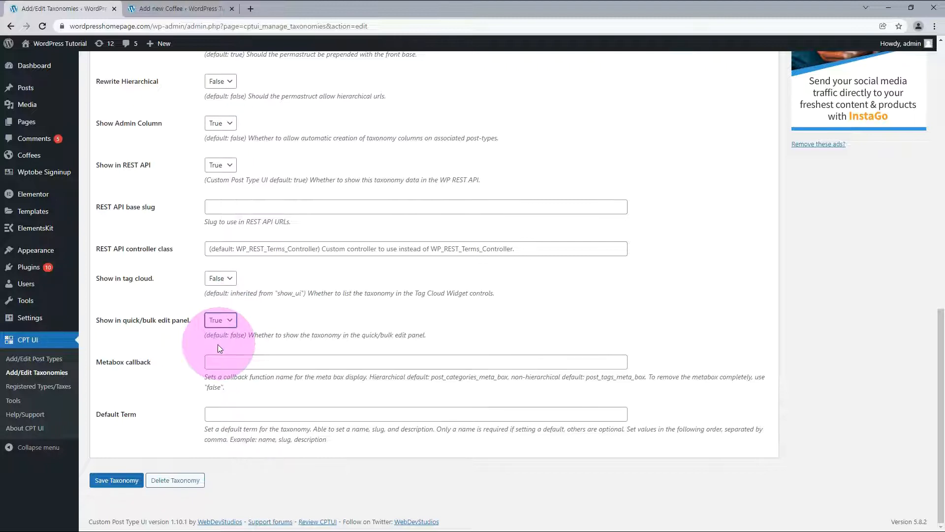
click(116, 481)
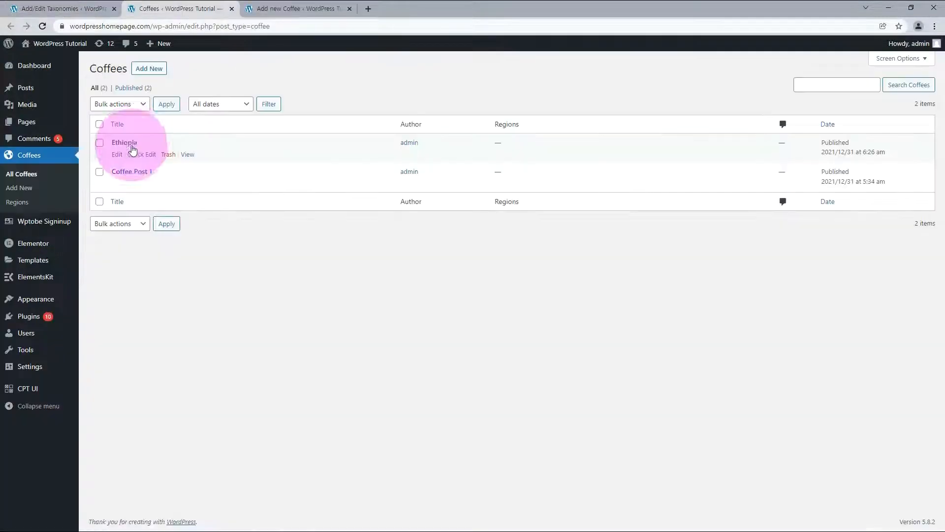
Step: Assign the region "Aferica" to the Ethiopia post with Quick Edit, then review the Regions terms and return to the Coffees list
click(136, 155)
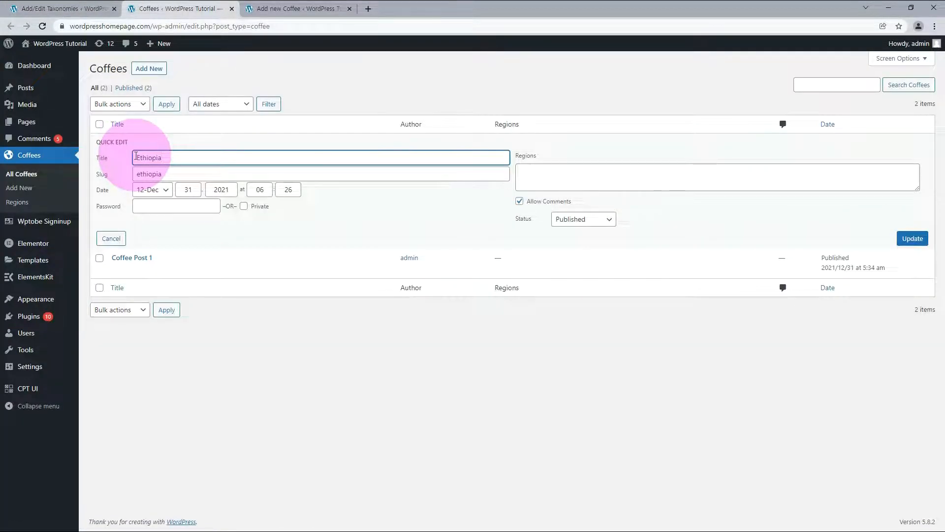
click(557, 183)
text(Af)
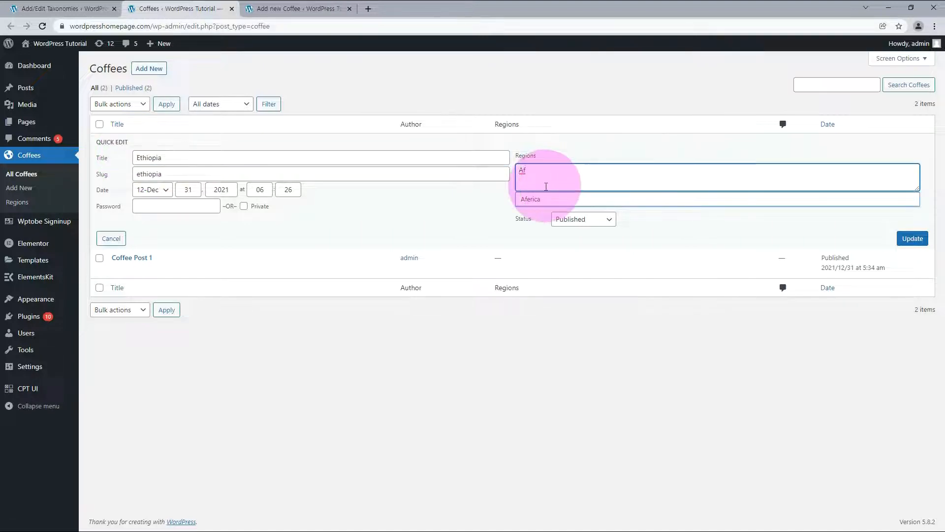
click(530, 201)
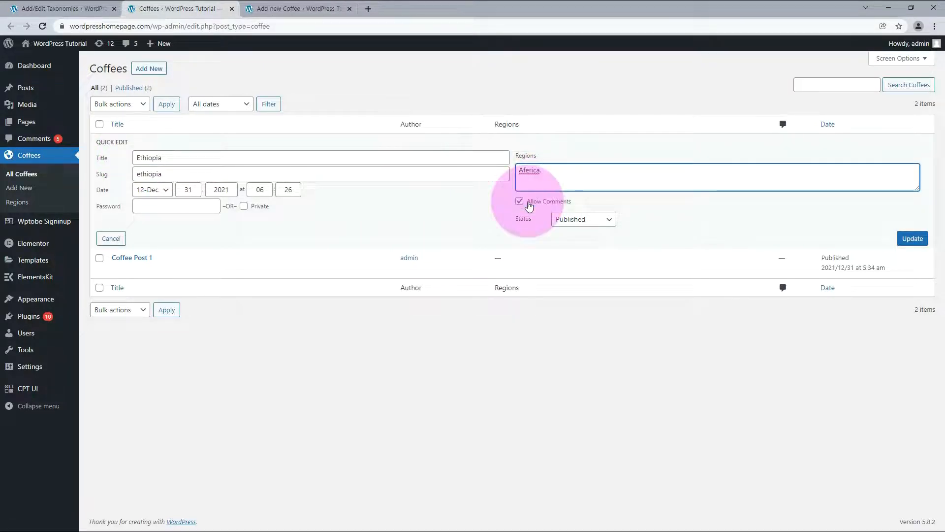
click(913, 239)
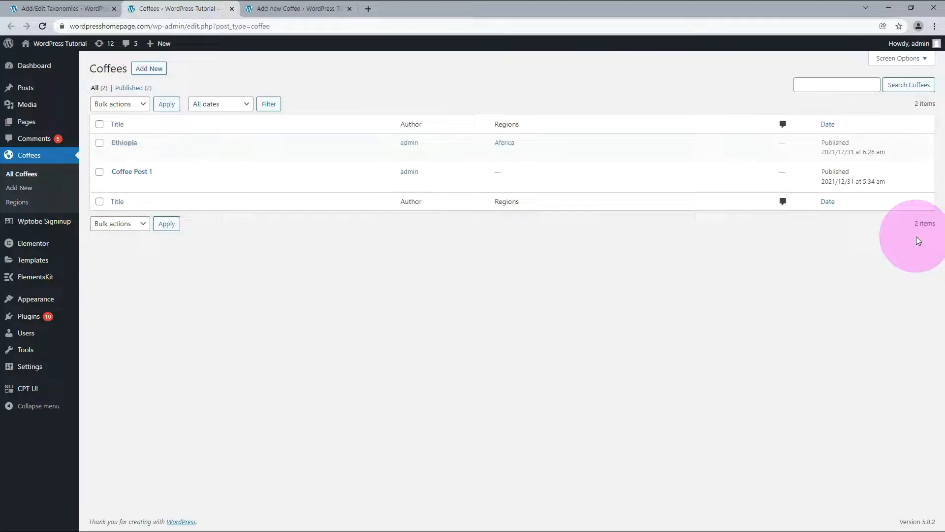
click(16, 205)
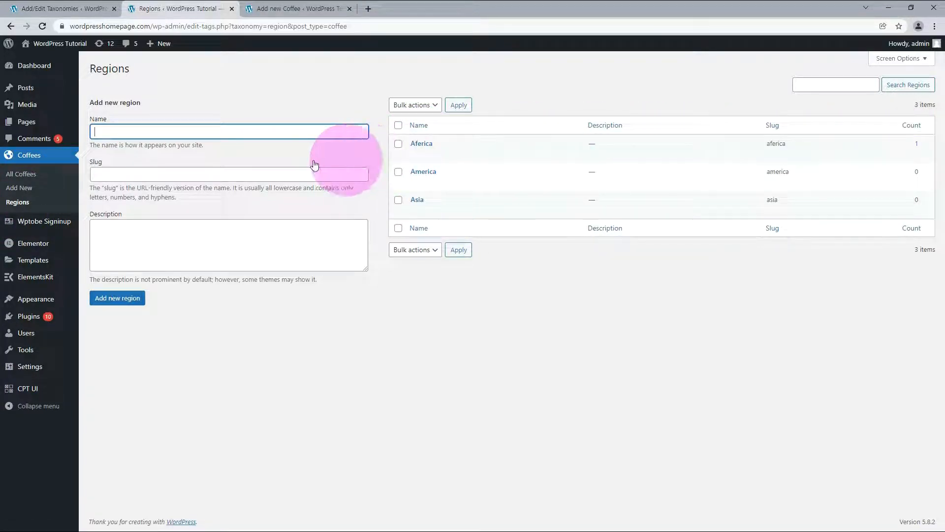
click(27, 177)
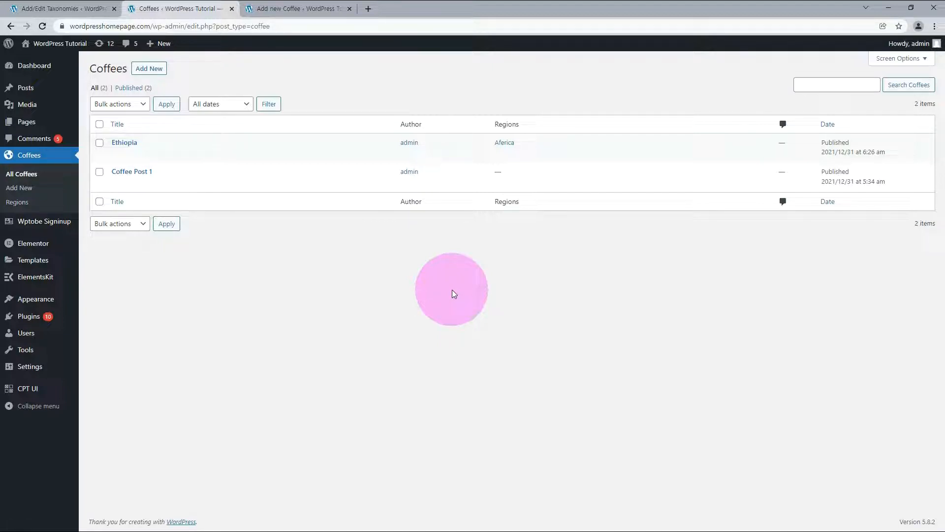
Step: Search the plugin directory for "ACF", then install and activate the Advanced Custom Fields plugin
mouse_move(46, 267)
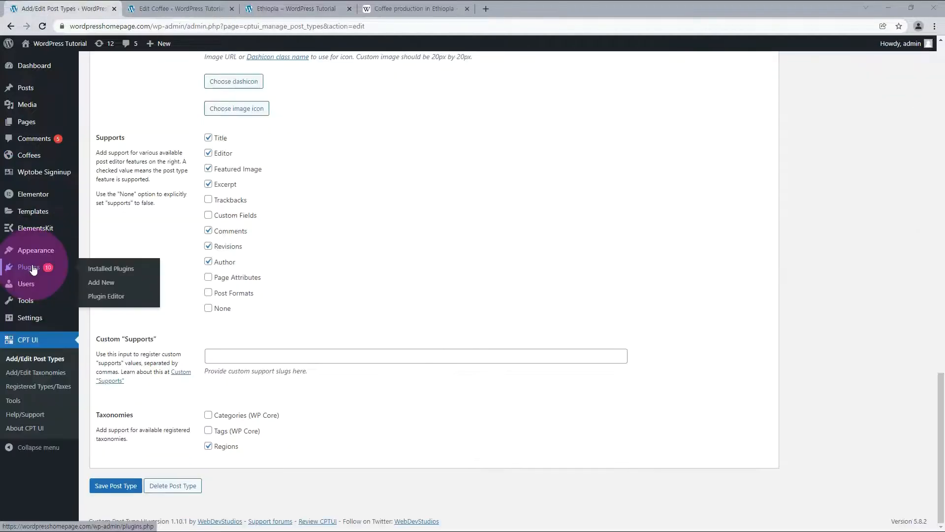
click(101, 283)
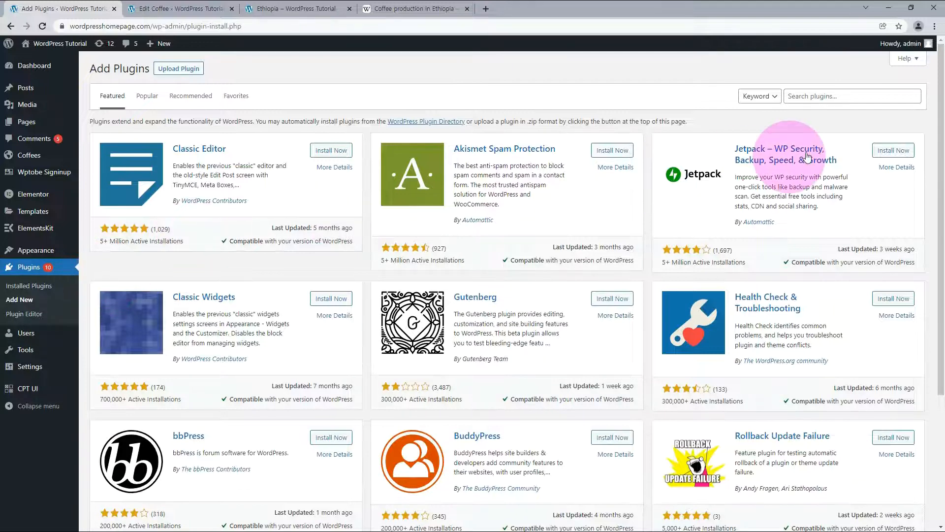
click(816, 97)
text(ACF)
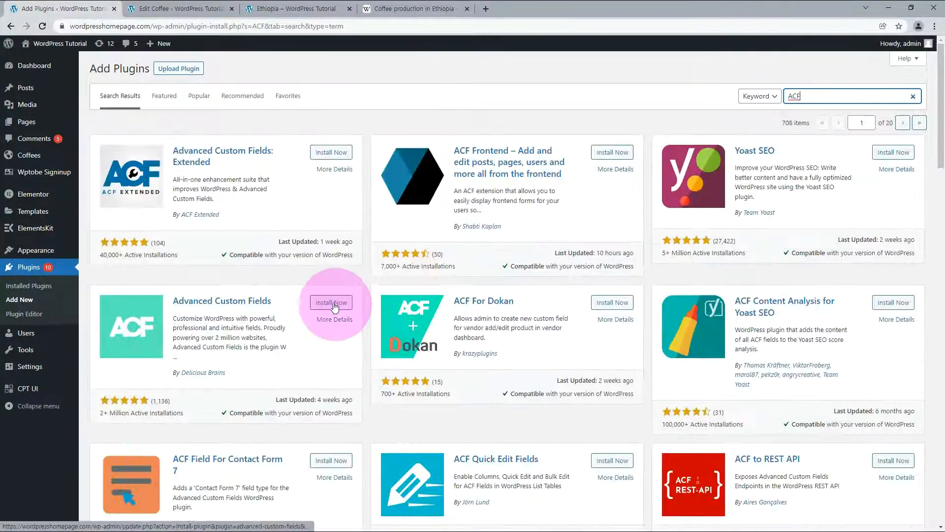
click(332, 302)
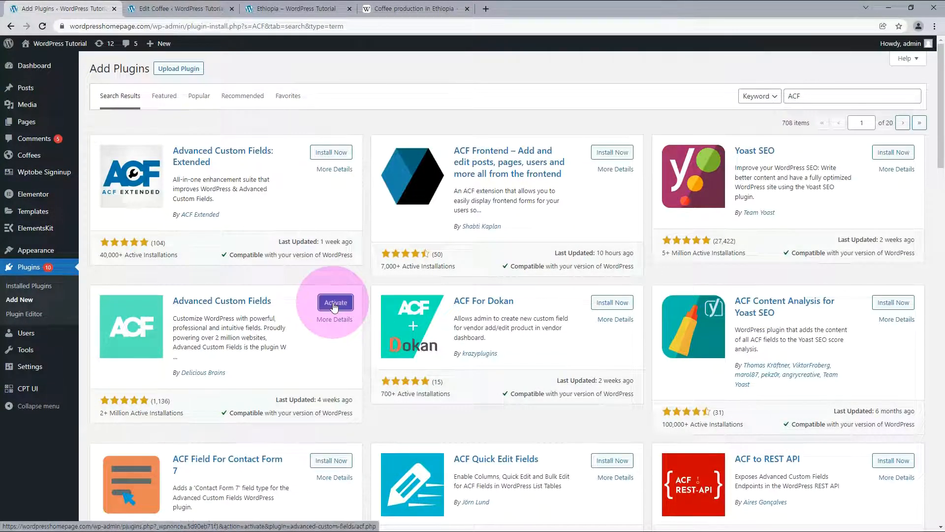
click(336, 303)
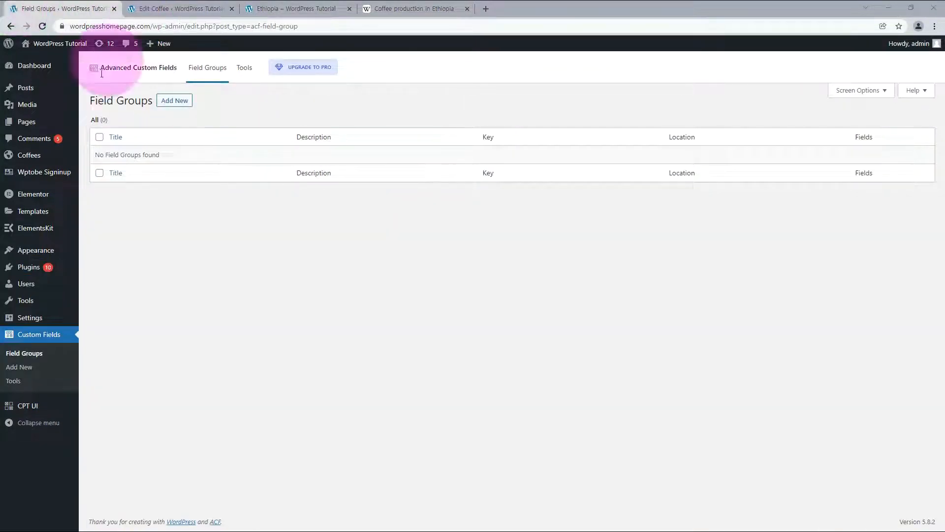
Step: Create a new field group titled "CoffeeTaste" with the location rule Post Type is equal to Coffee
click(168, 102)
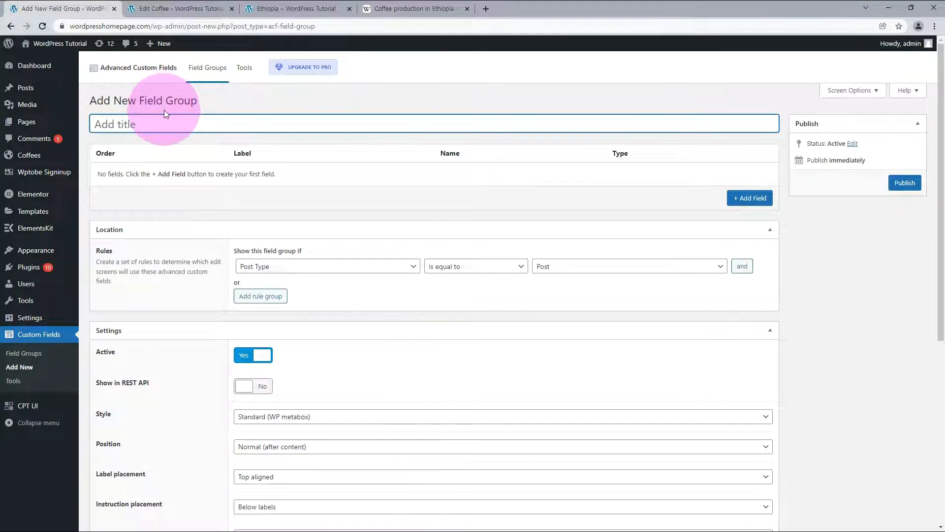
text(CoffeeTaste)
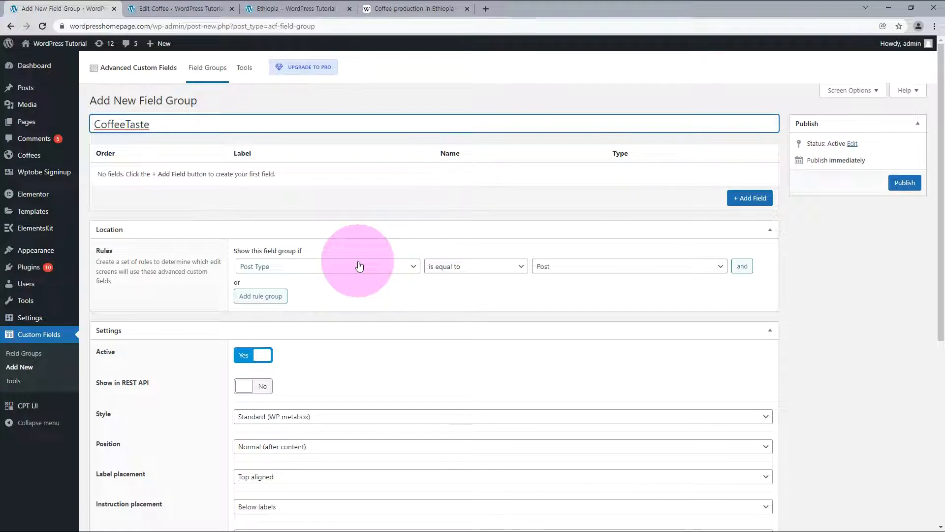
click(585, 272)
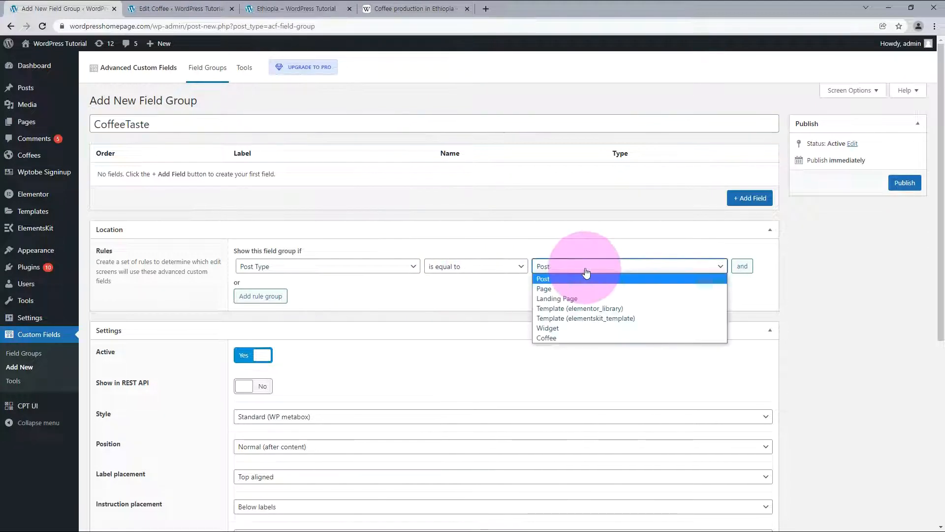
click(573, 337)
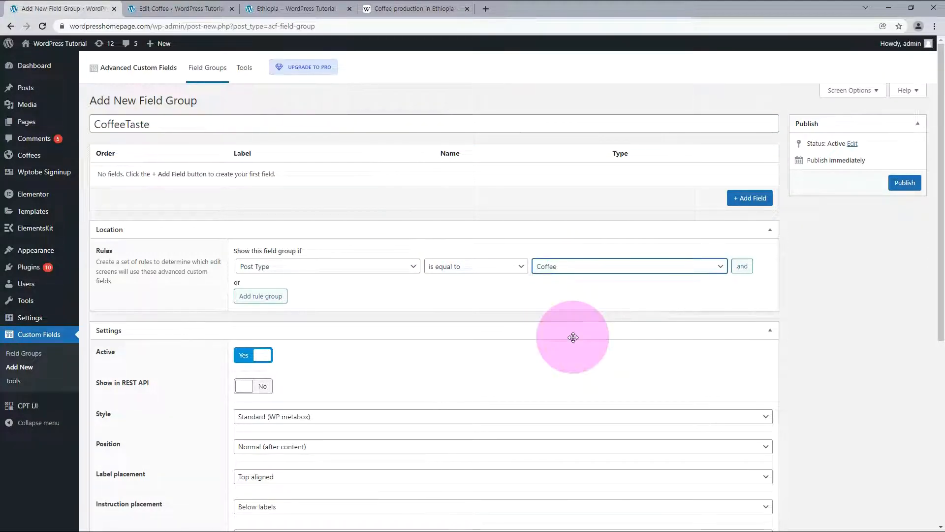
Step: Add a text field labelled "Aroma" with the field name "aroma" to the CoffeeTaste group
click(747, 198)
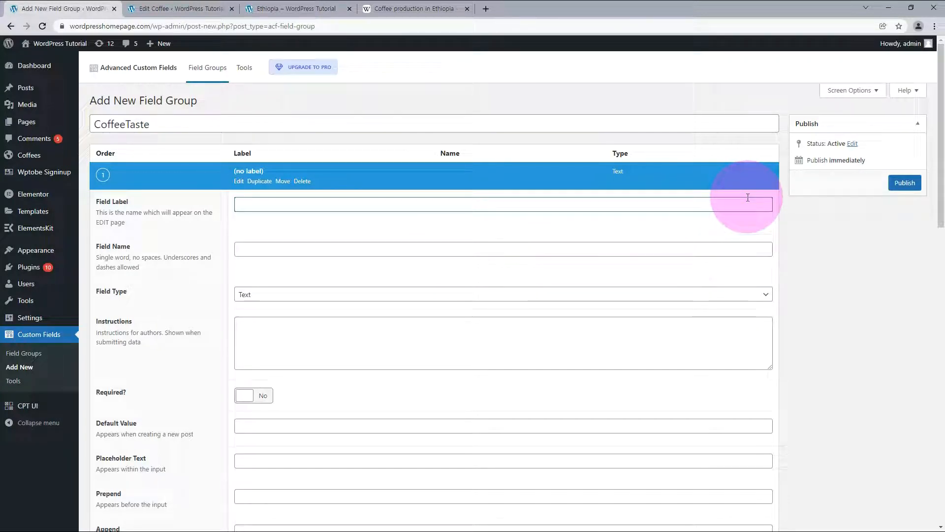
text(Aroma)
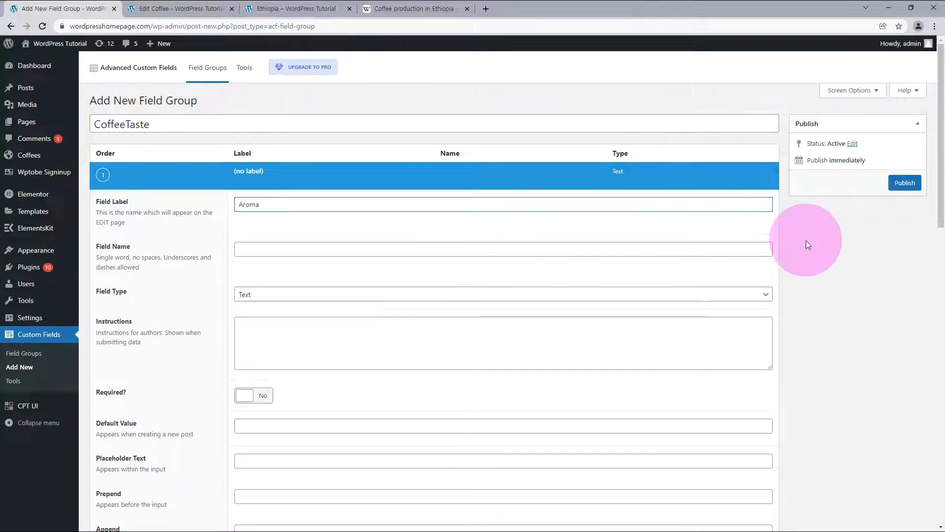
drag(298, 210, 215, 214)
key(ctrl+c)
click(256, 251)
key(ctrl+v)
drag(293, 249, 255, 250)
key(BackSpace)
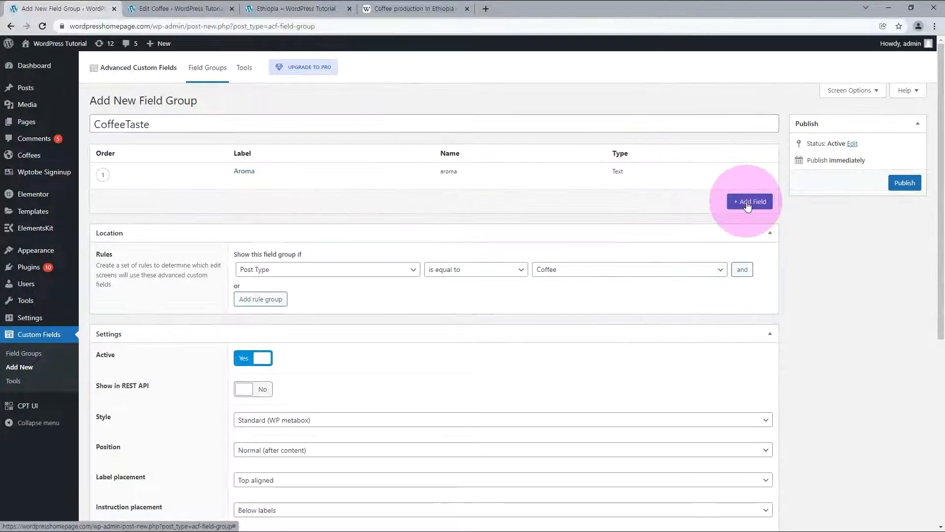
Step: Add the text fields Body, Flavor and Finish and an Image field labelled "Taste Chart", and publish the field group
click(746, 203)
text(Body)
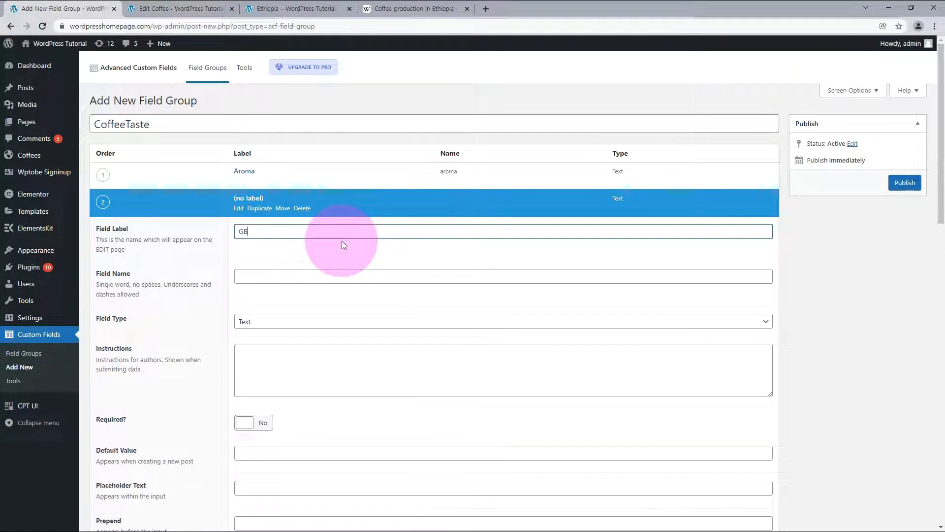
click(503, 275)
scroll(807, 384, down, 5)
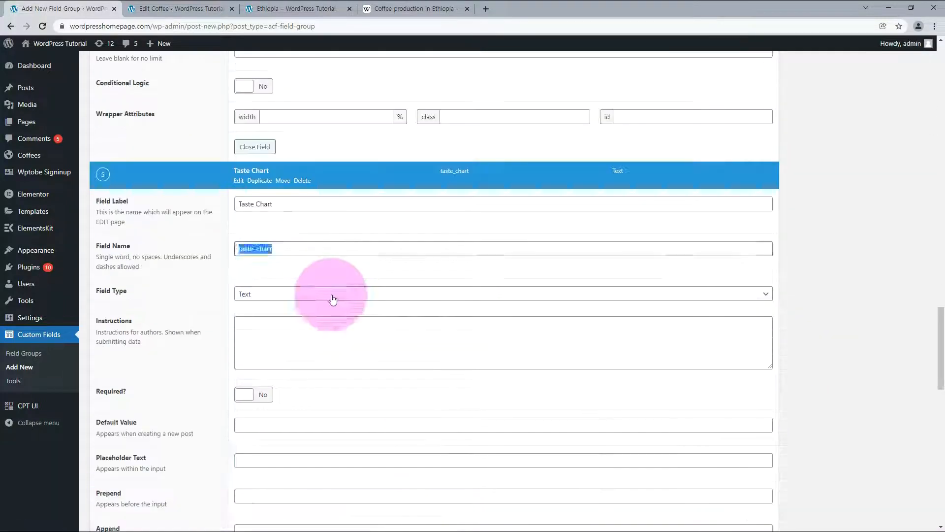
click(331, 295)
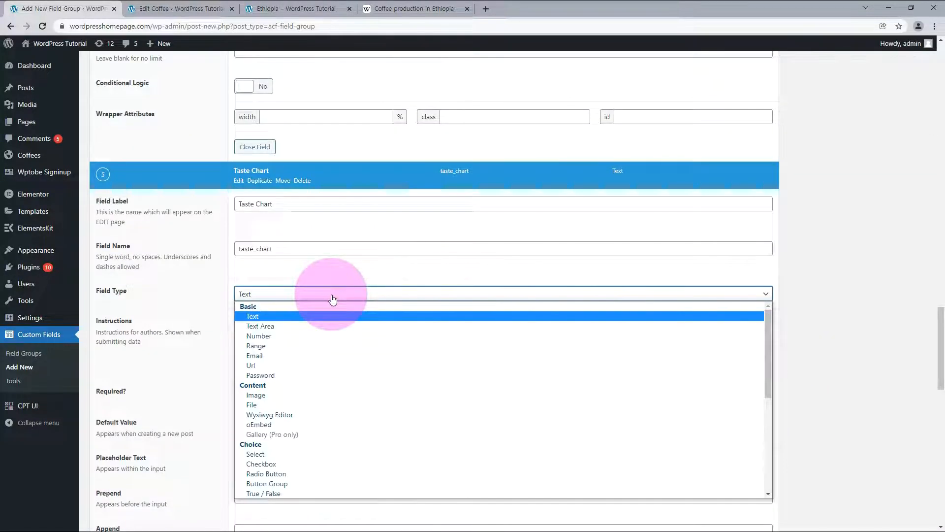
click(433, 394)
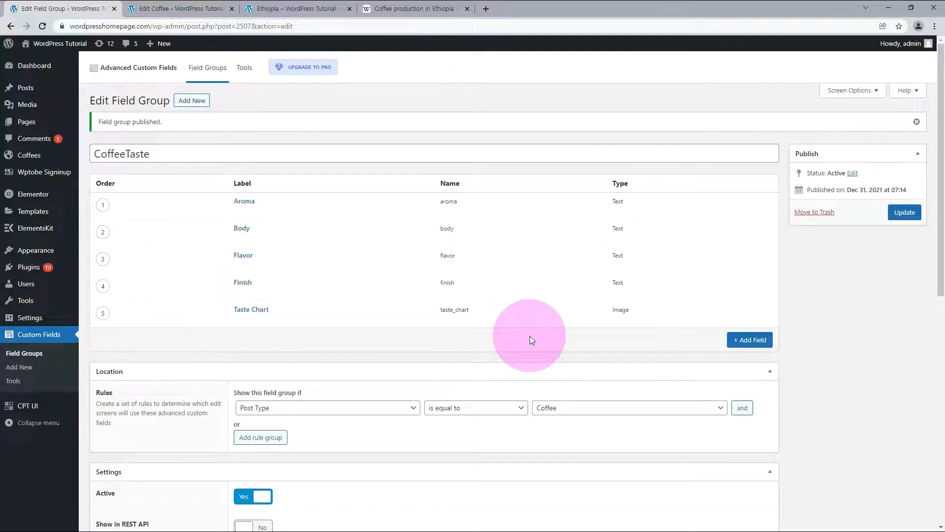
Step: Open the Ethiopia coffee post for editing and set Aroma to Good, Body to Bad, Flavor to Good and Finish to Good
click(28, 156)
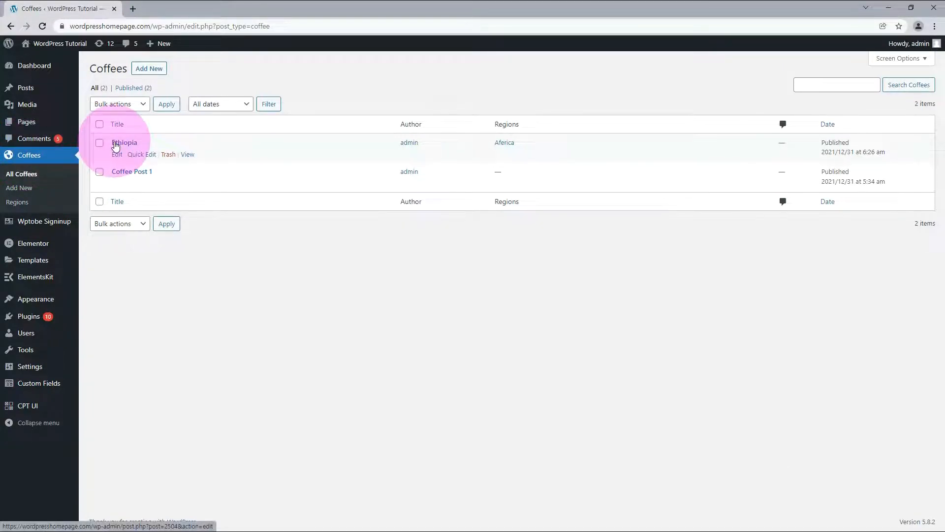
click(116, 155)
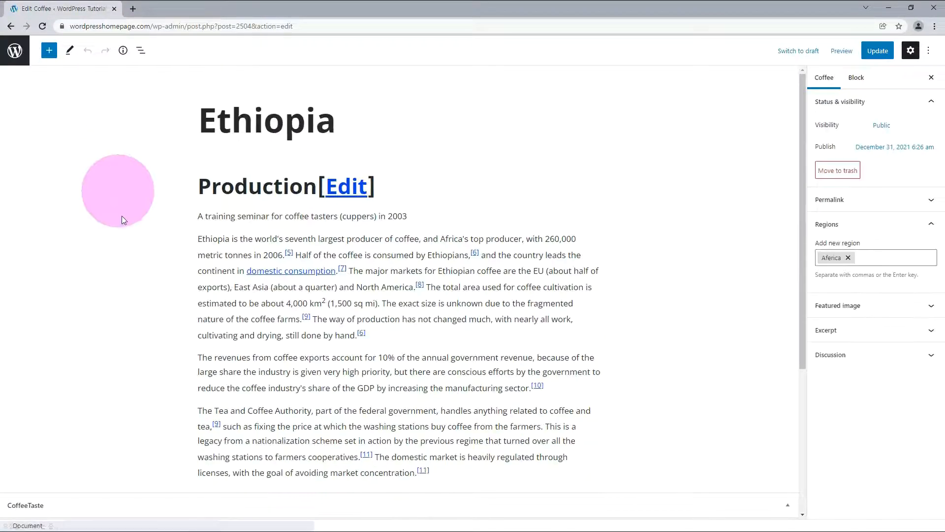
scroll(125, 230, down, 4)
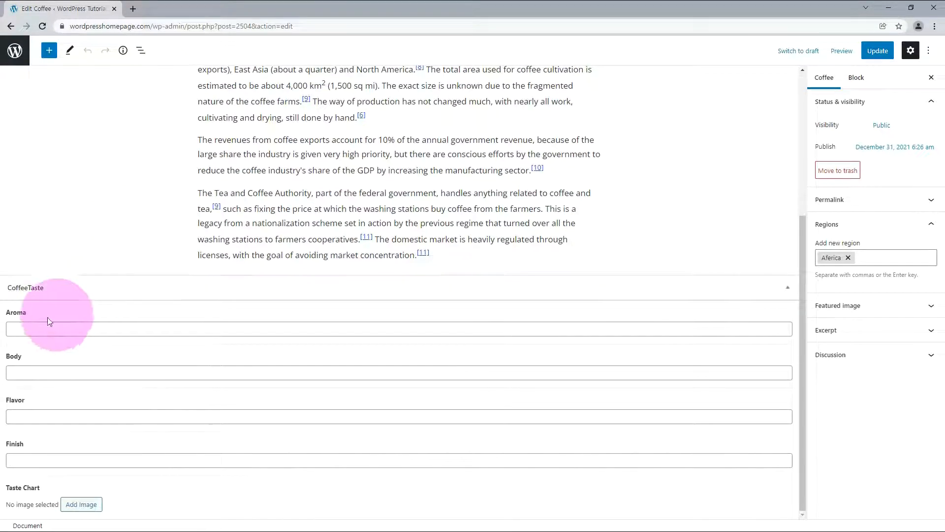
click(27, 331)
text(Good)
key(Tab)
text(Bad)
key(Tab)
text(Good)
click(83, 460)
text(Good)
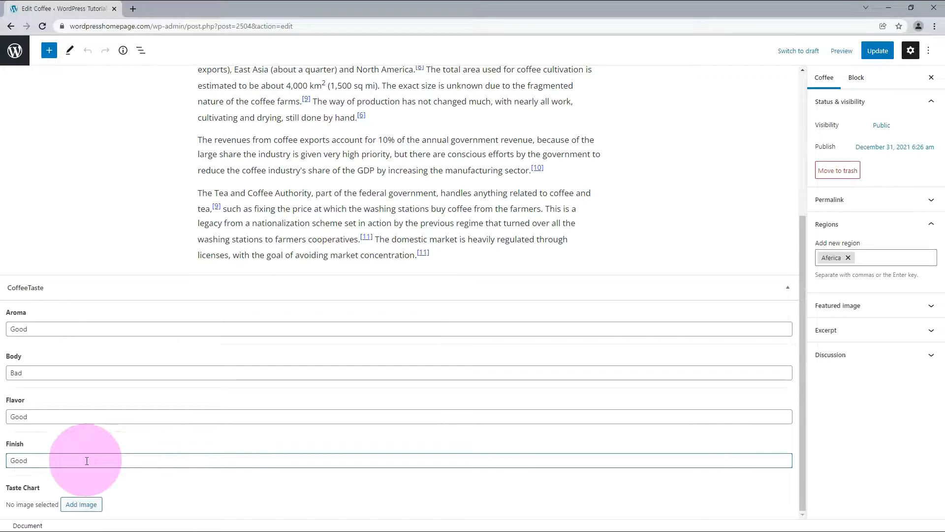
Step: Add the coffee flavor wheel image as the Ethiopia post's Taste Chart and update the post
click(80, 505)
click(911, 502)
click(878, 50)
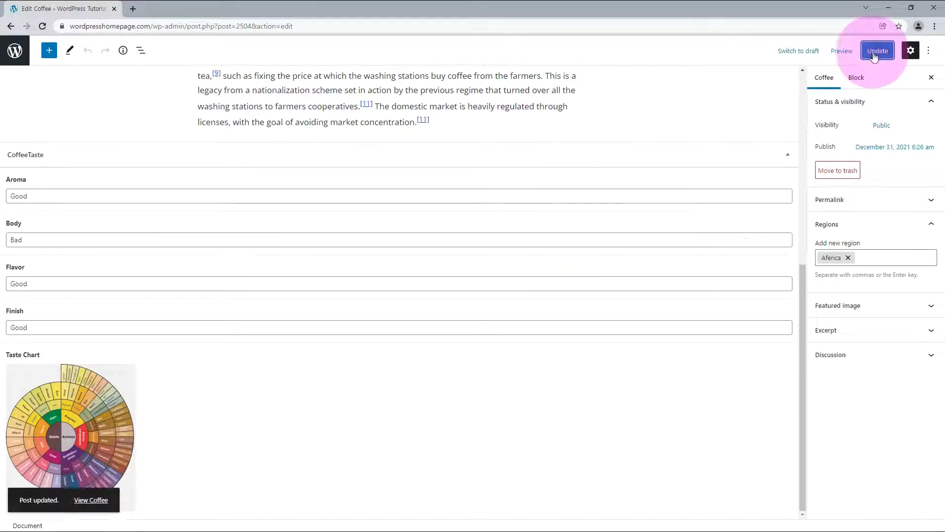
Step: Check the published Ethiopia page for the CoffeeTaste fields, return to the Coffees list, and close the published page
middle_click(100, 494)
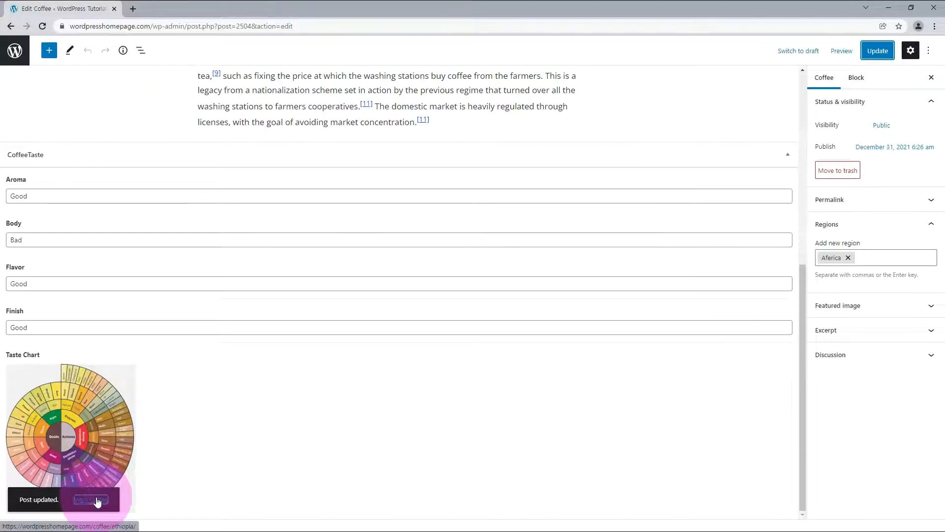
click(170, 11)
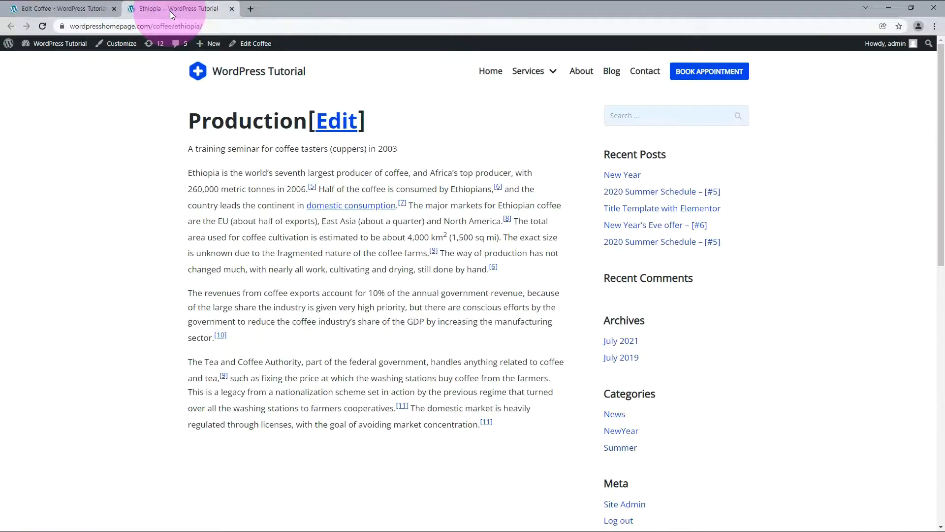
scroll(325, 277, down, 14)
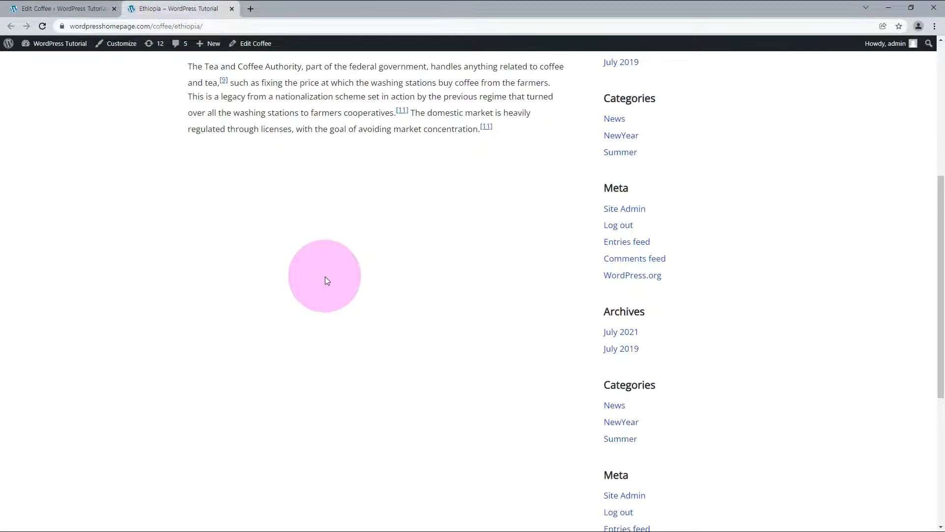
scroll(325, 276, up, 6)
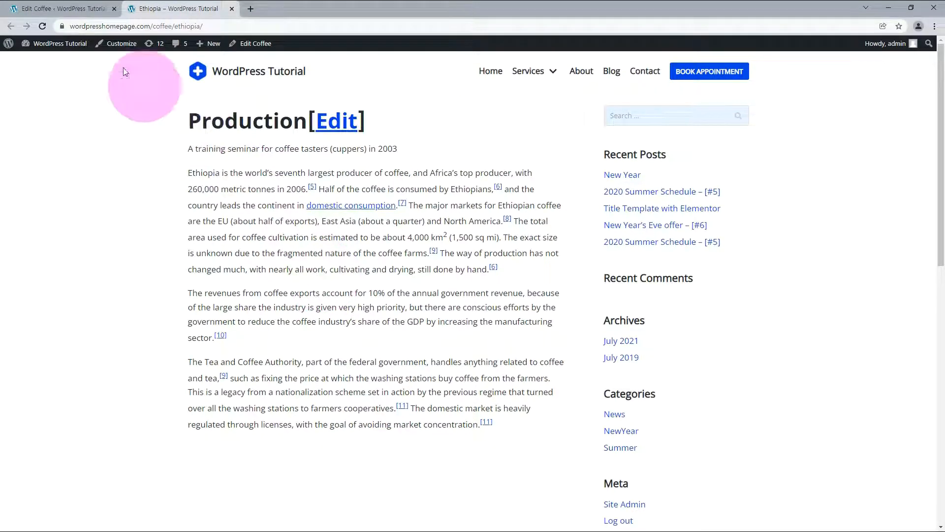
click(71, 8)
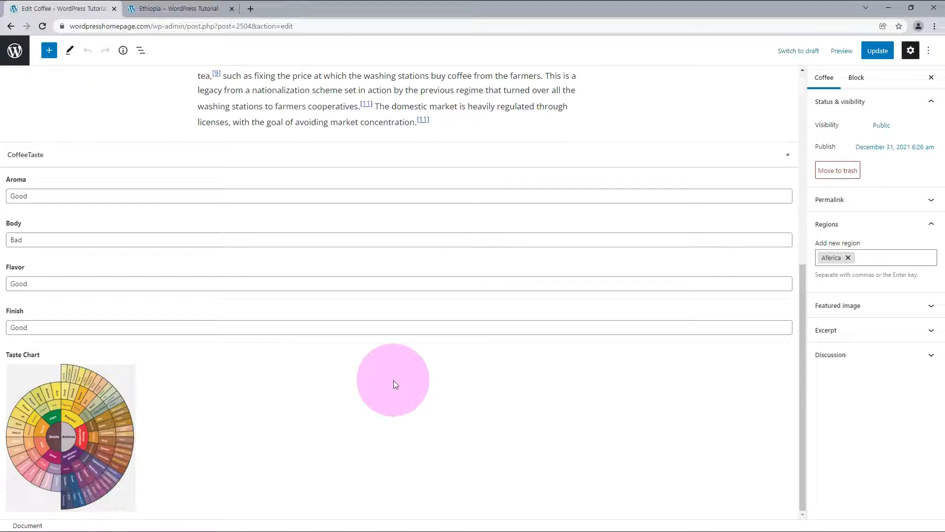
click(15, 51)
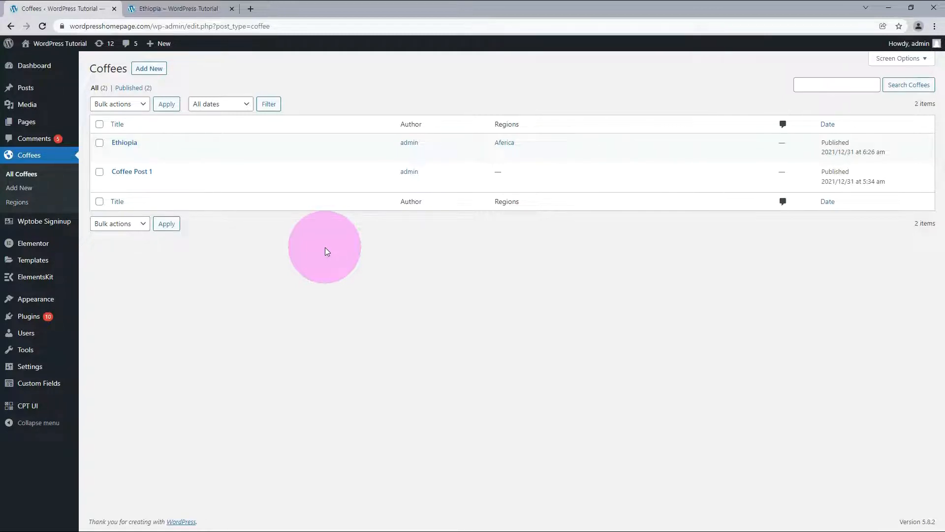
click(232, 8)
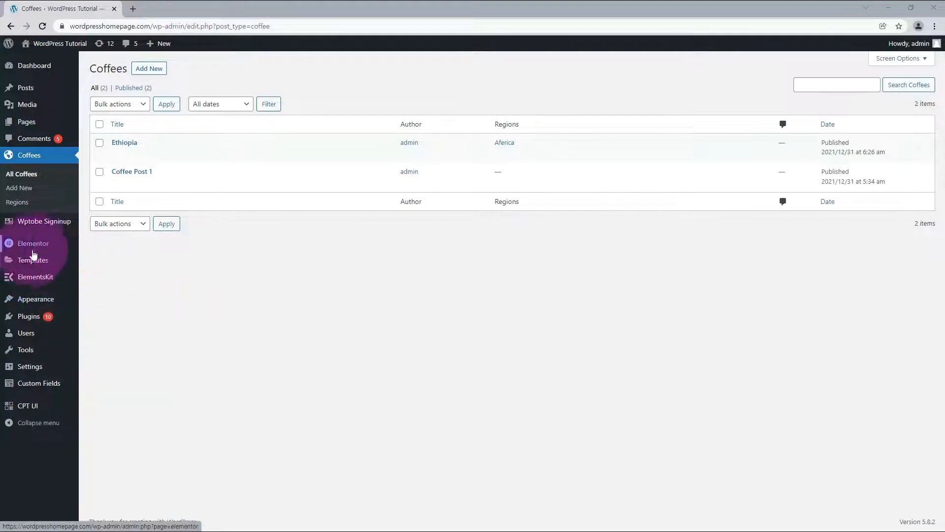
Step: Start a new template from Elementor's saved templates and examine the available template types
mouse_move(30, 261)
click(112, 262)
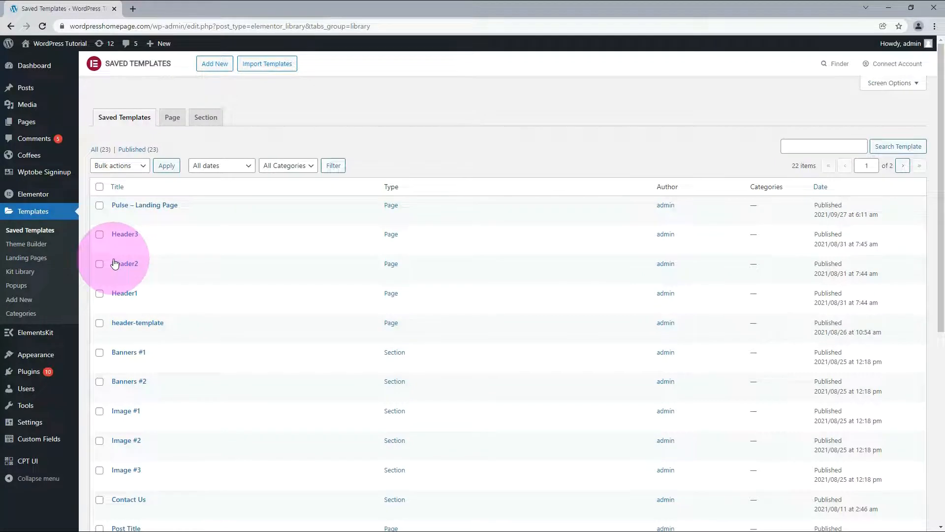
click(214, 63)
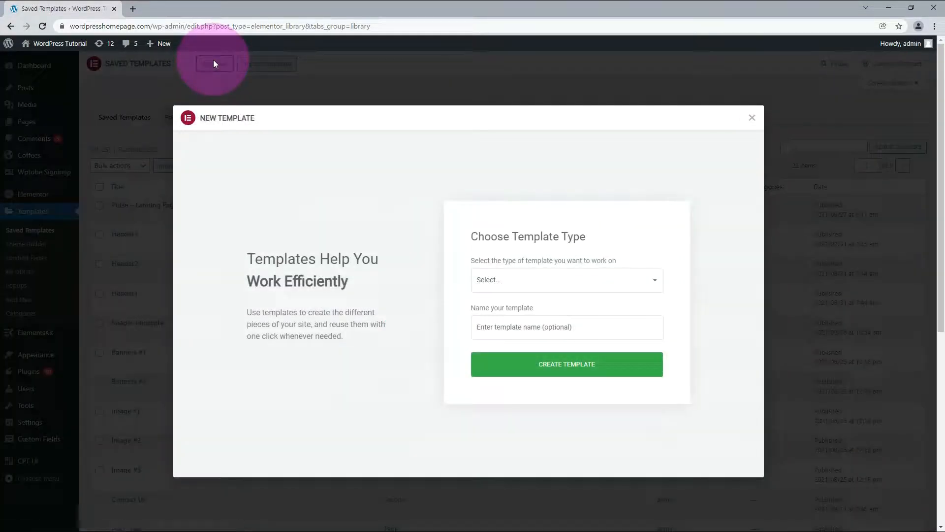
click(509, 282)
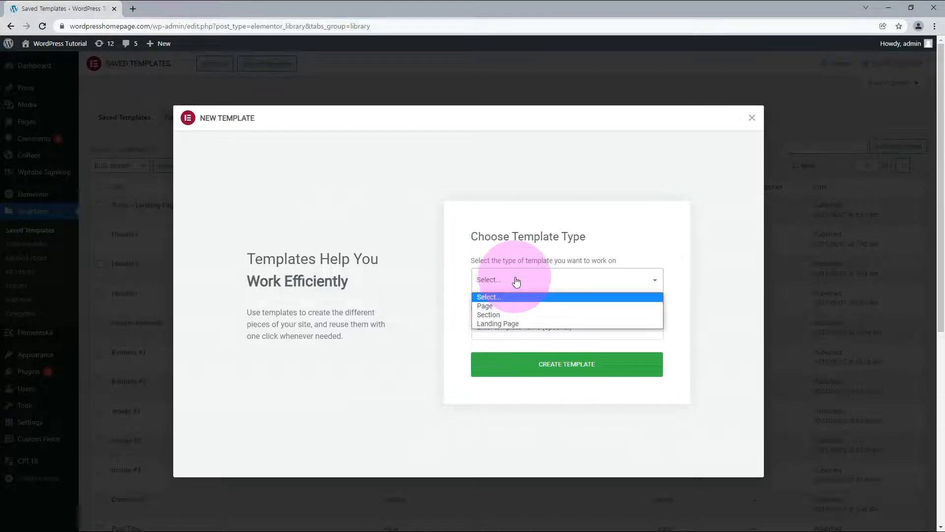
click(515, 282)
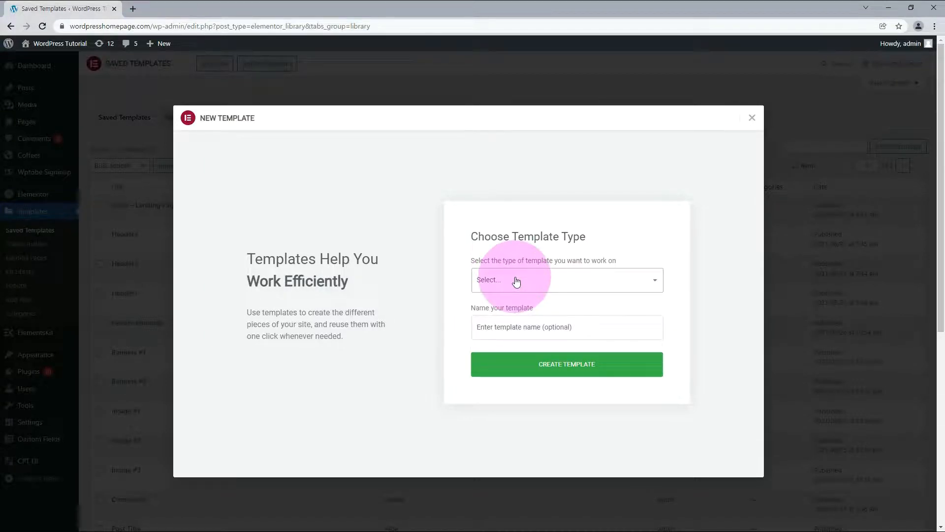